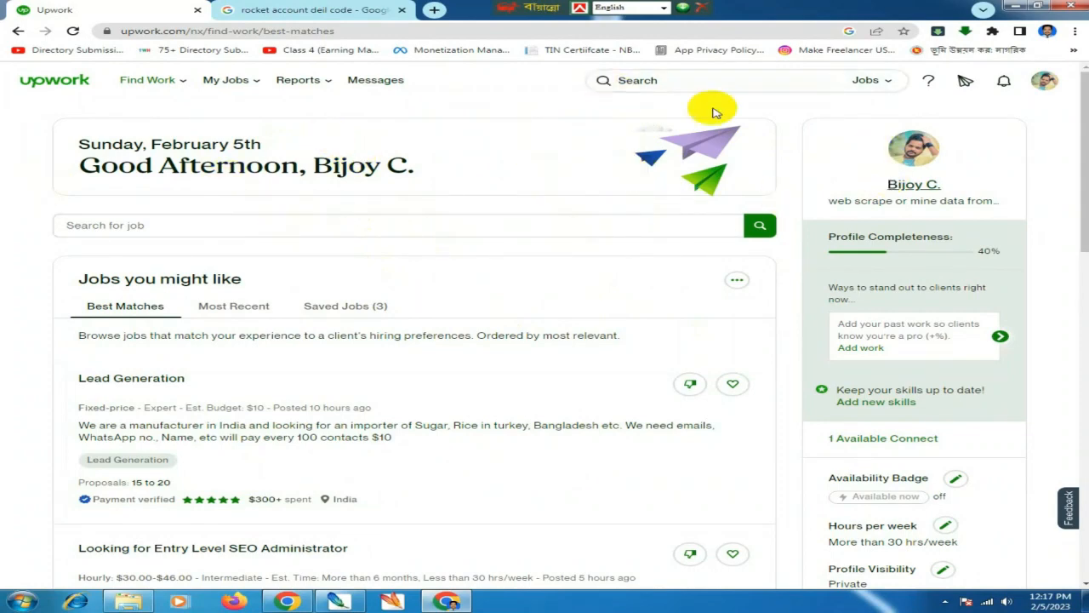
# - Go to account Settings from the profile photo menu
pyautogui.moveTo(139, 97)
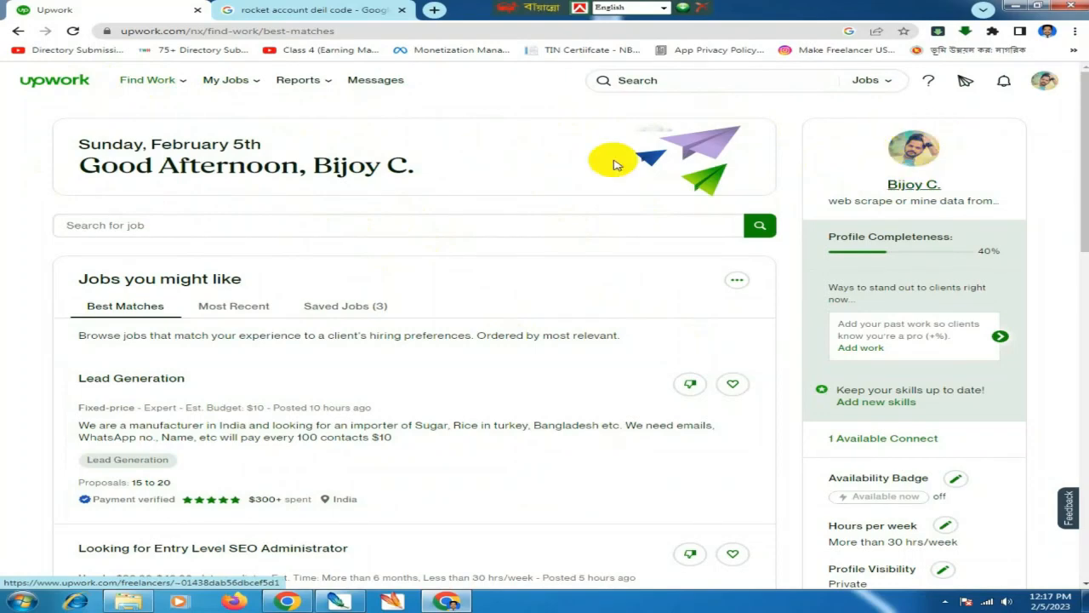
pyautogui.scroll(-2, 437, 204)
pyautogui.scroll(2, 378, 272)
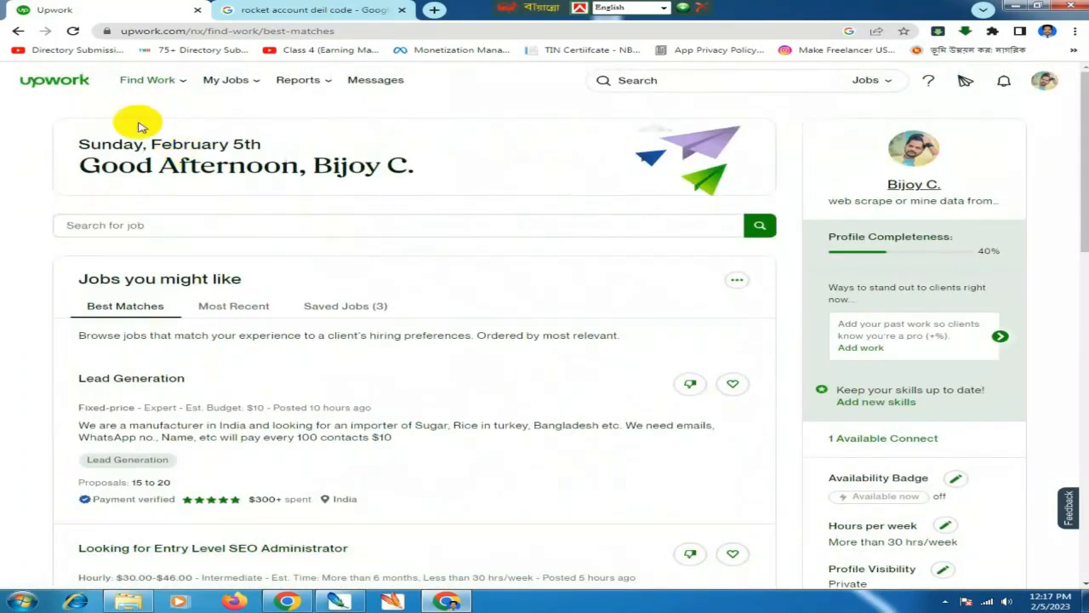
pyautogui.click(1040, 81)
pyautogui.click(1040, 82)
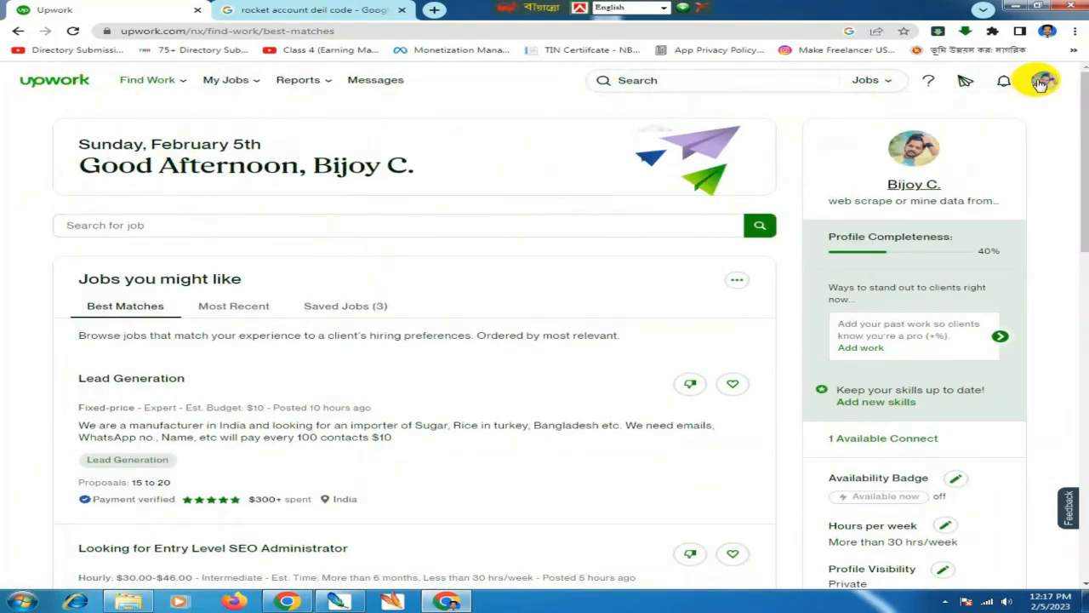
pyautogui.click(1040, 81)
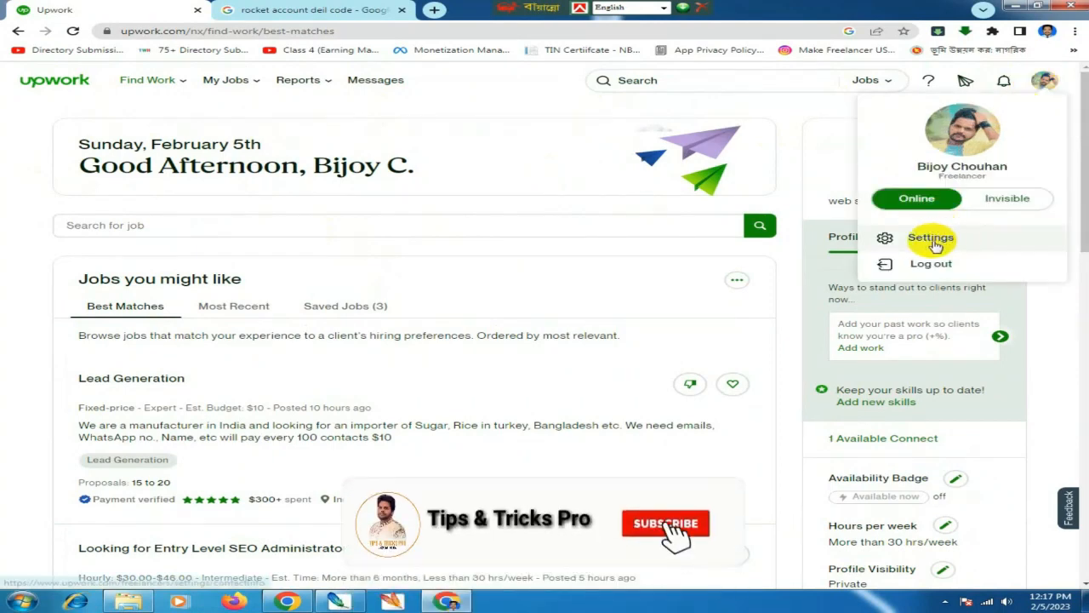
pyautogui.click(935, 245)
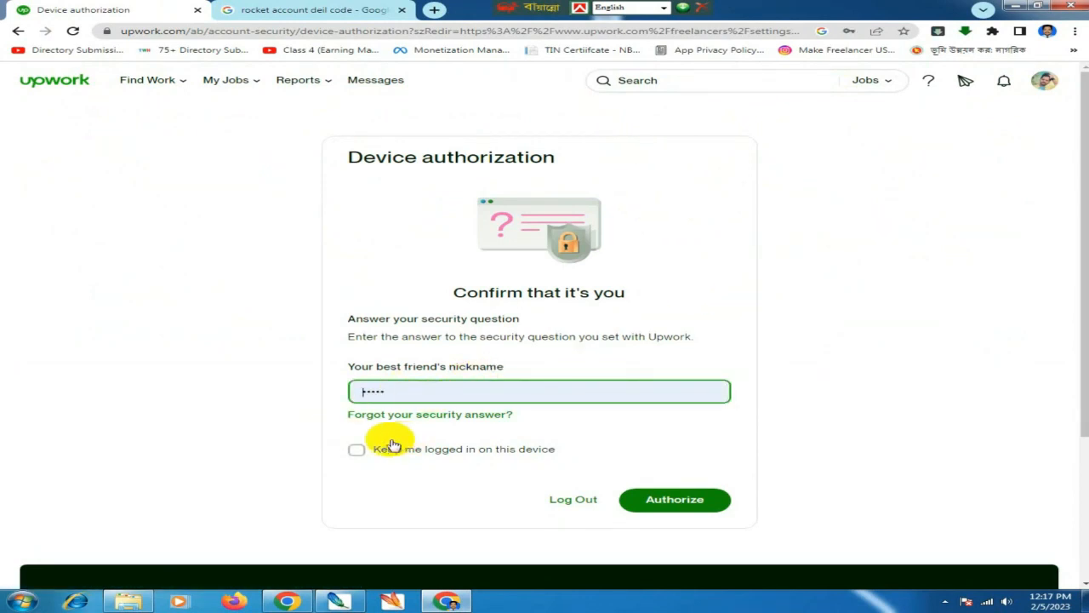
# - Answer the security question and re-enter the account password to reach Contact info
pyautogui.click(668, 501)
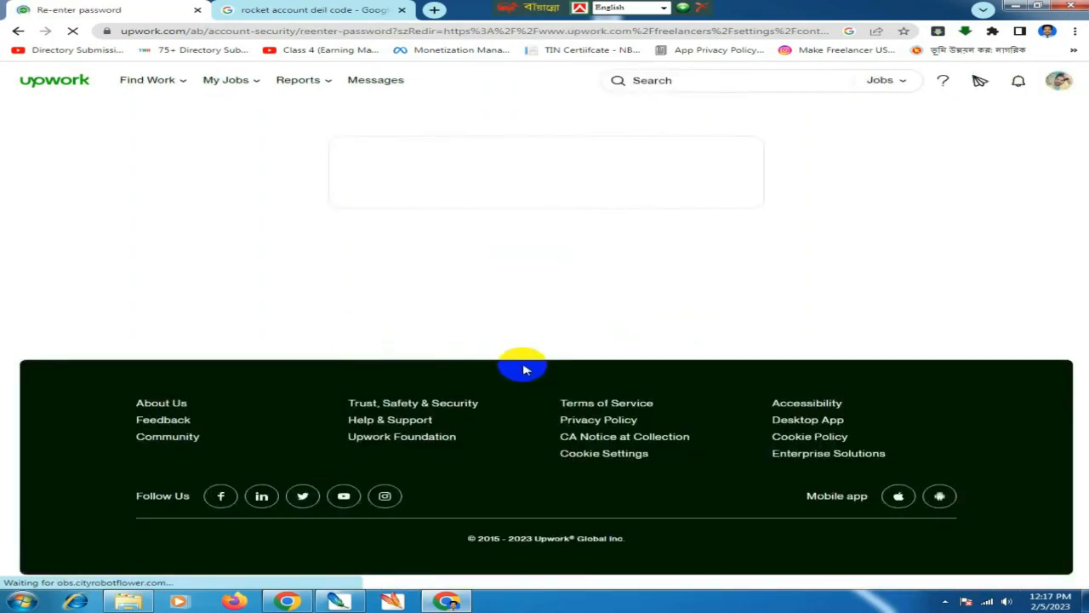
pyautogui.click(418, 298)
pyautogui.doubleClick(388, 299)
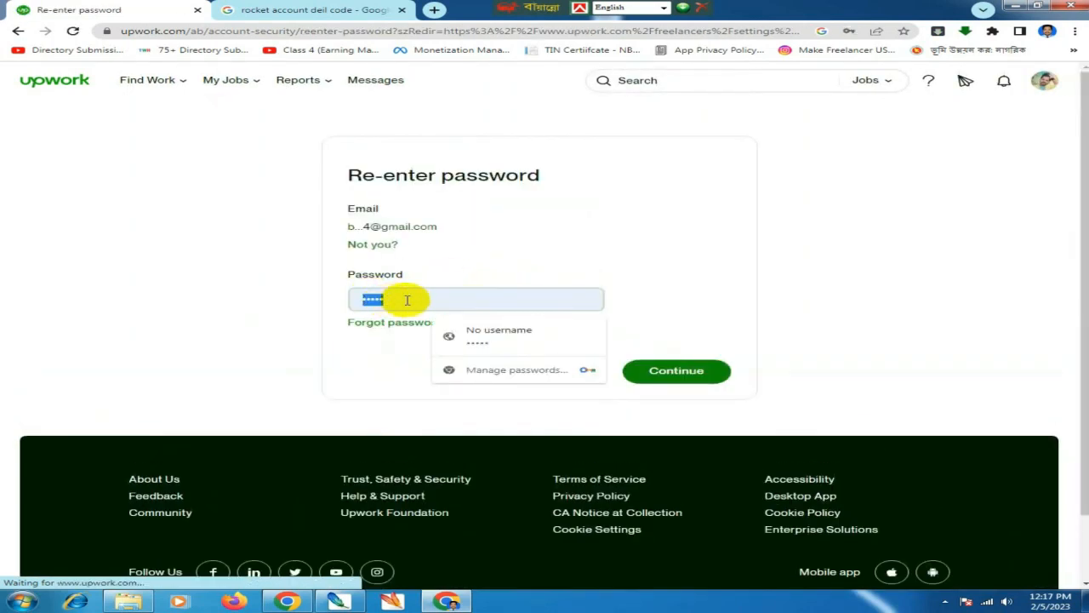
pyautogui.press('BackSpace')
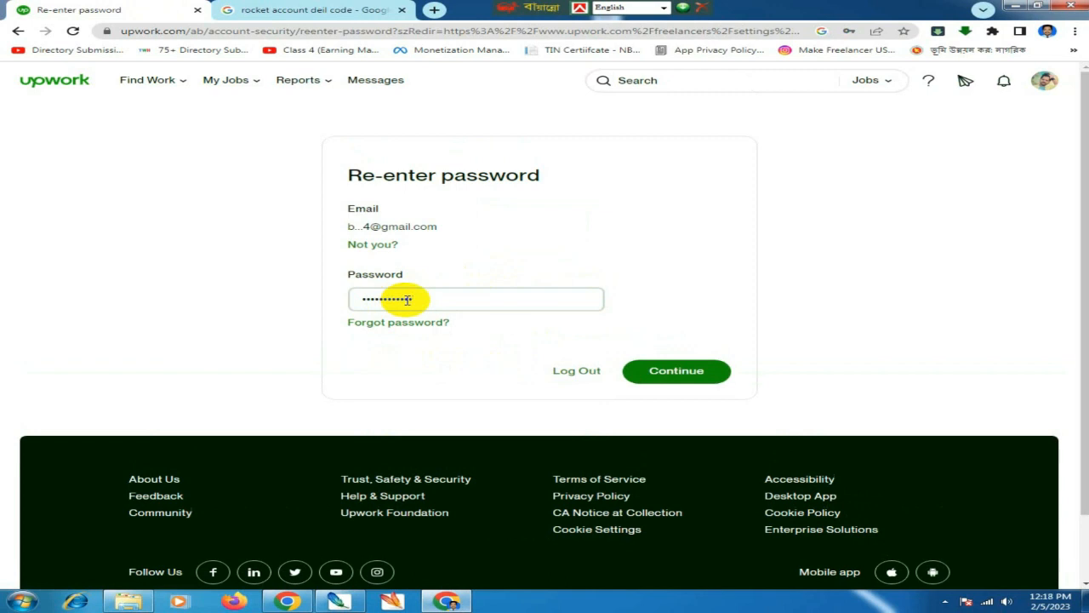
pyautogui.click(640, 369)
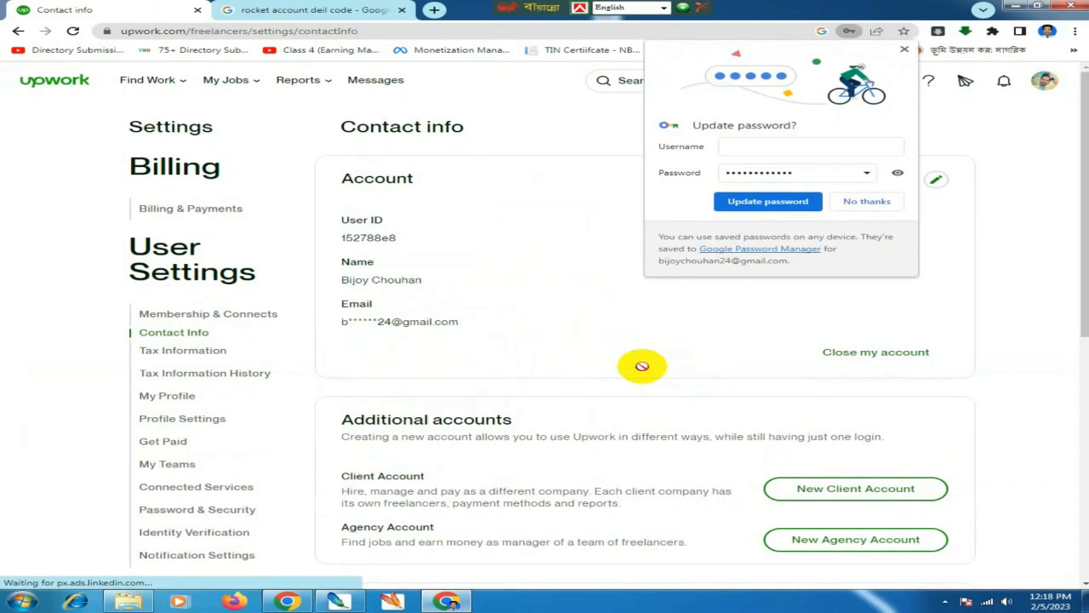
# - Decline Chrome's password update and open Get Paid, showing the $8.00 balance
pyautogui.click(867, 202)
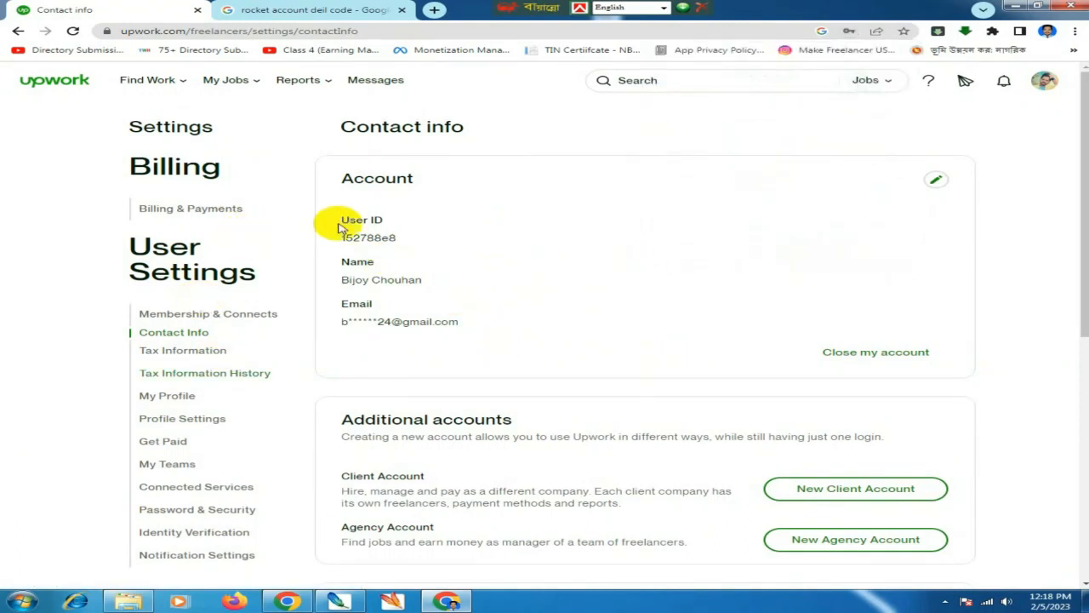
pyautogui.scroll(-2, 352, 353)
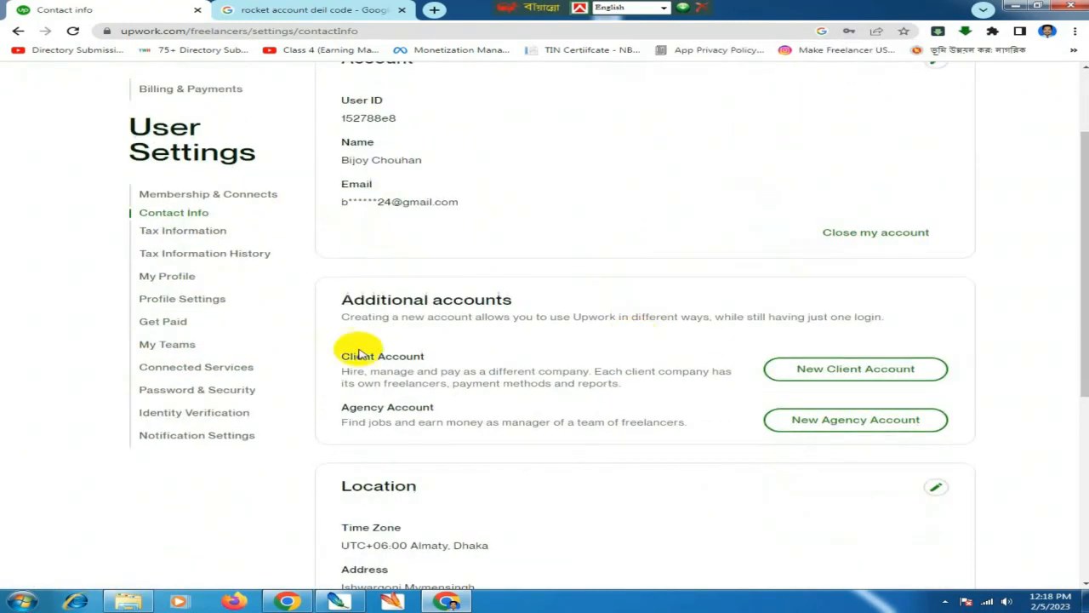
pyautogui.click(169, 323)
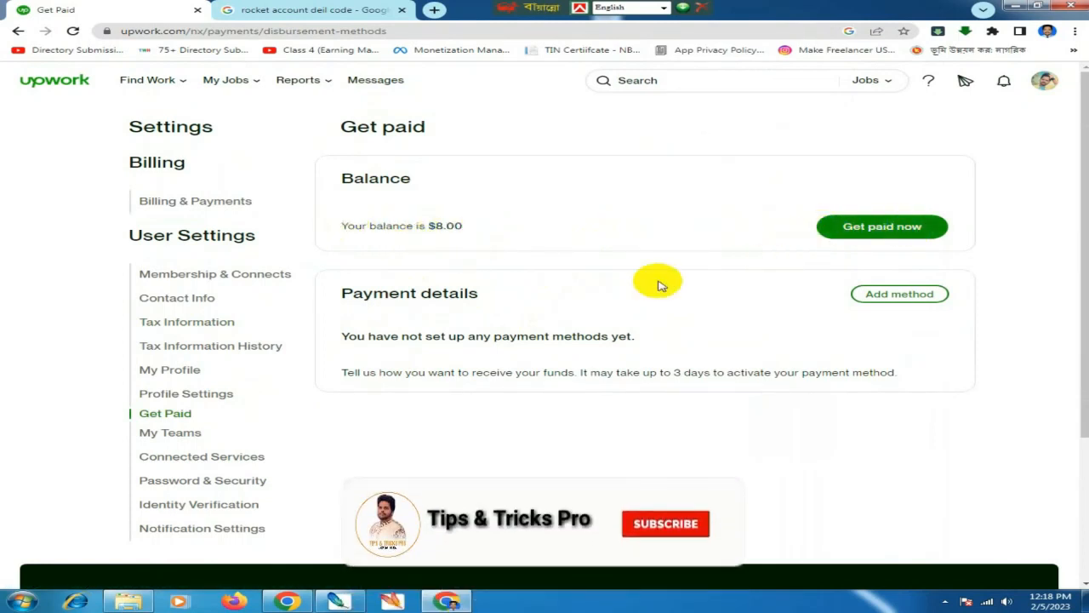
# - Add a payment method to list options including Direct to Local Bank (BDT)
pyautogui.moveTo(340, 292); pyautogui.dragTo(486, 292)
pyautogui.click(533, 316)
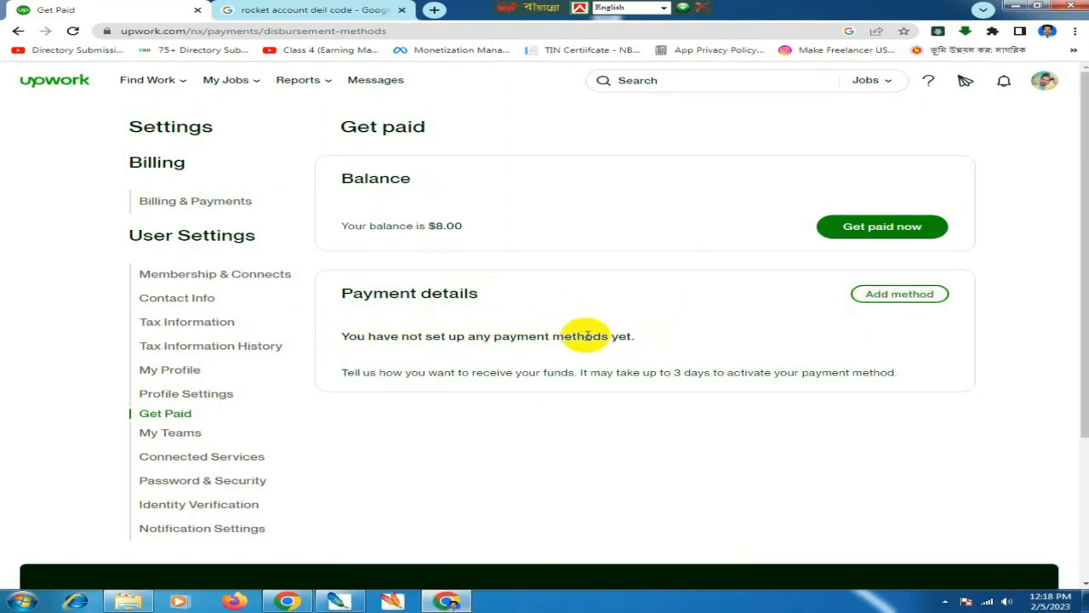
pyautogui.click(891, 297)
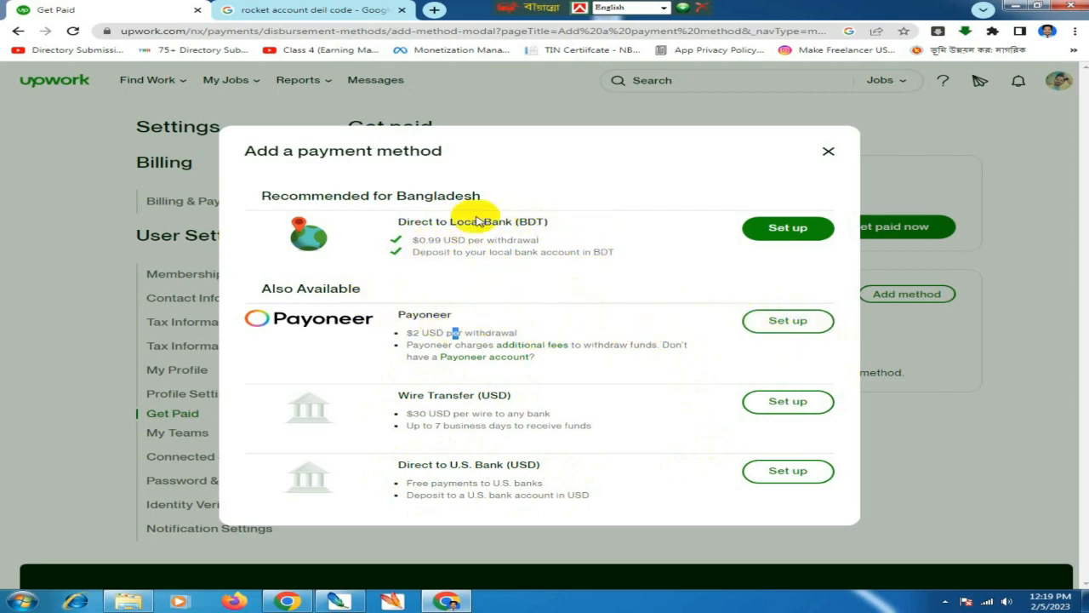
# - Start Direct to Local Bank (BDT) setup at the SWIFT code step and open a new tab
pyautogui.click(772, 231)
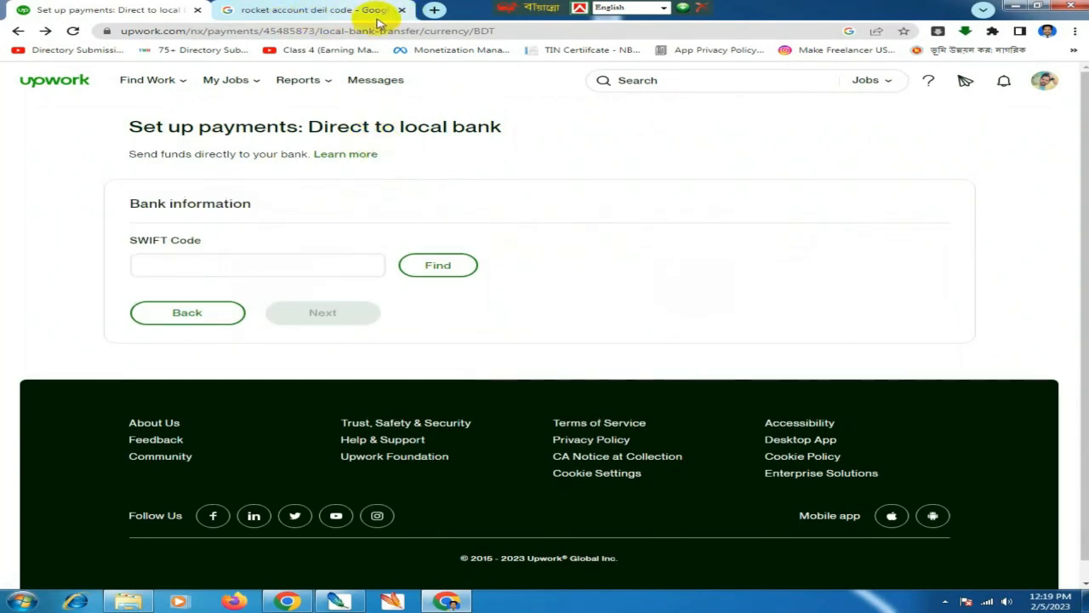
pyautogui.click(435, 11)
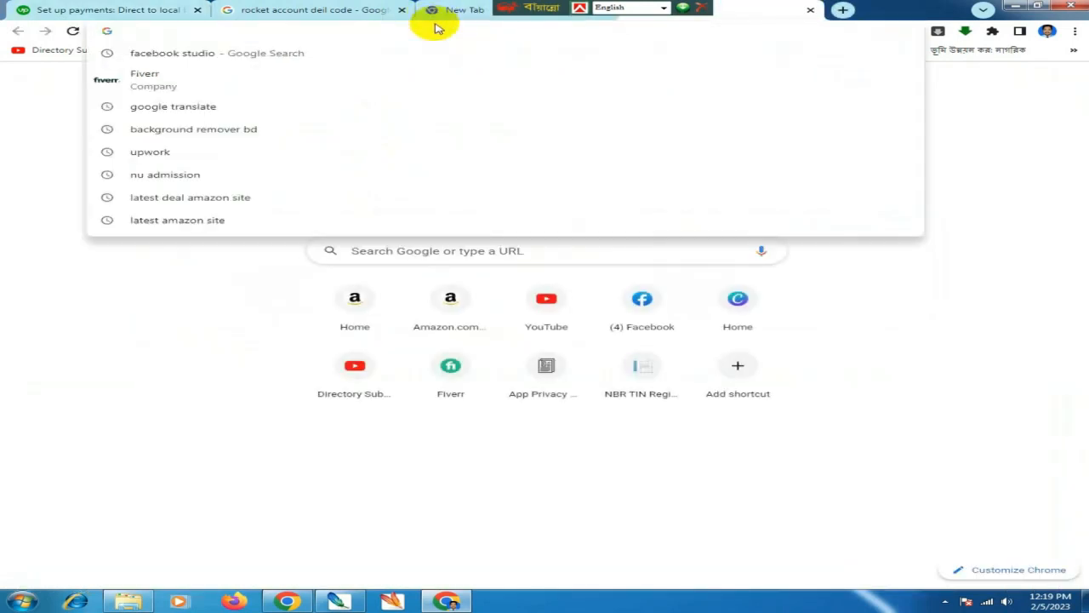
# - Search Google for the Dutch Bangla Bank Mymensingh branch SWIFT code
pyautogui.write('d')
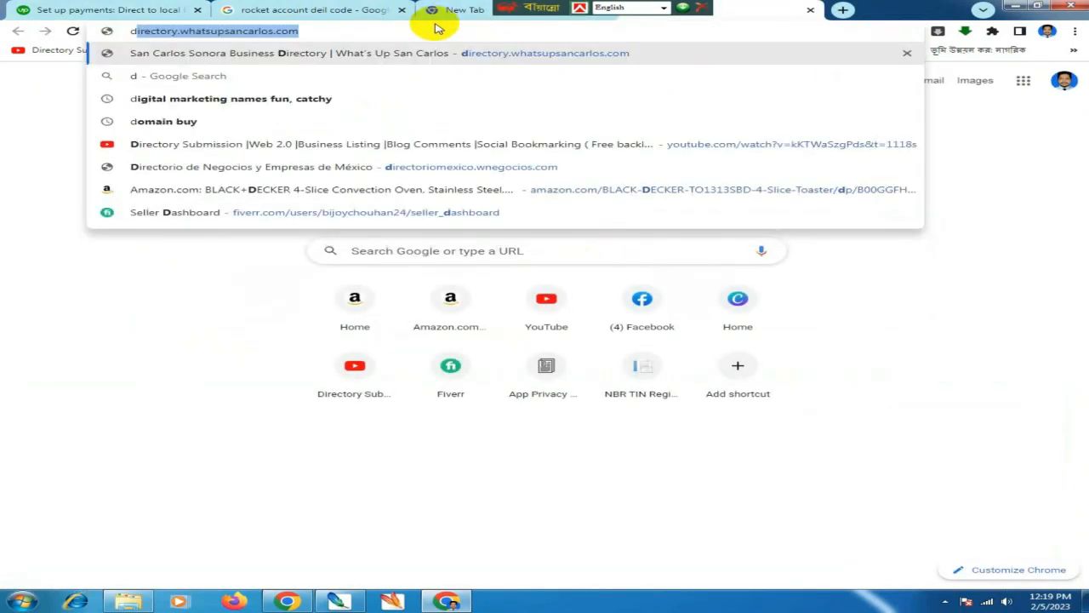
pyautogui.write('uch b')
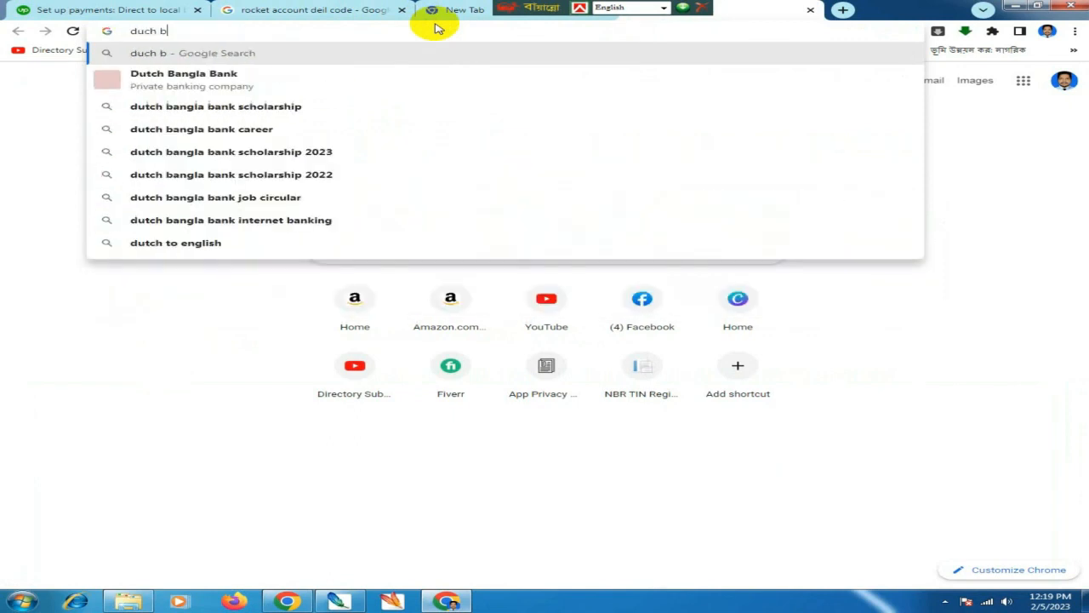
pyautogui.write('angla')
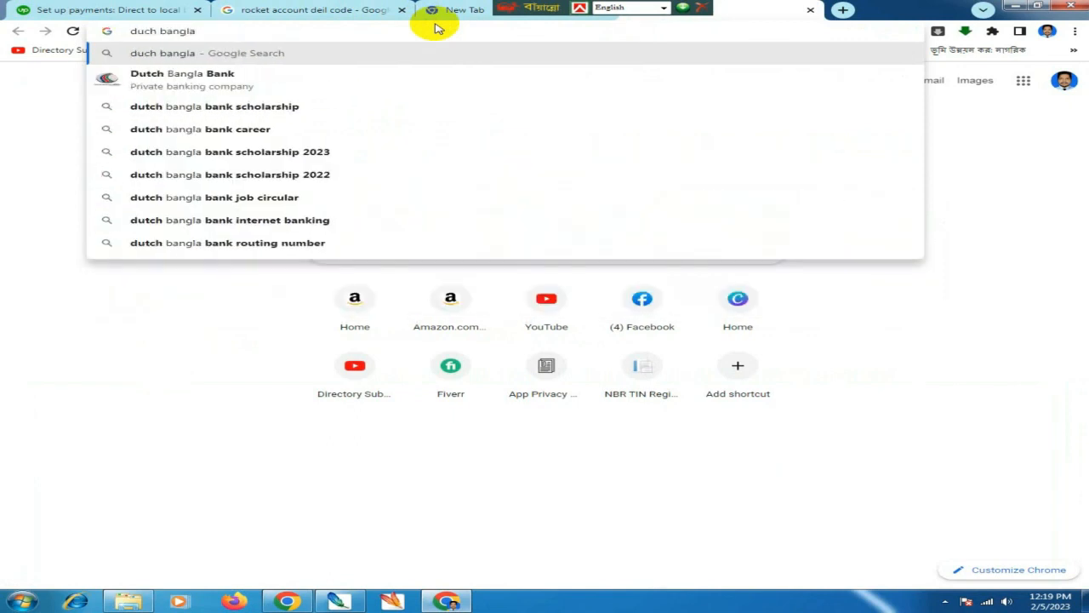
pyautogui.press('Down')
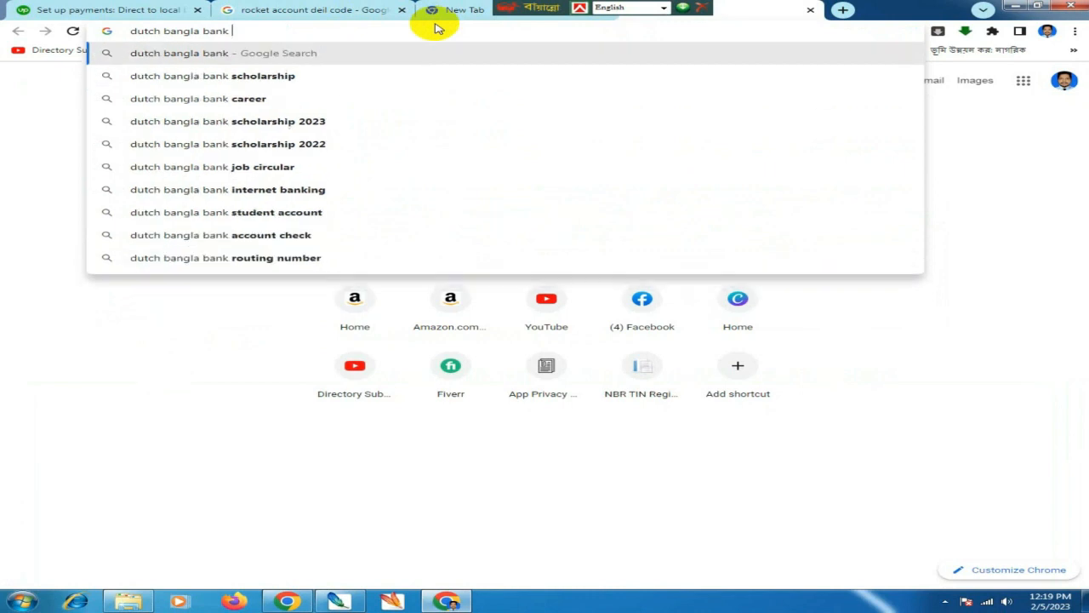
pyautogui.write('sw')
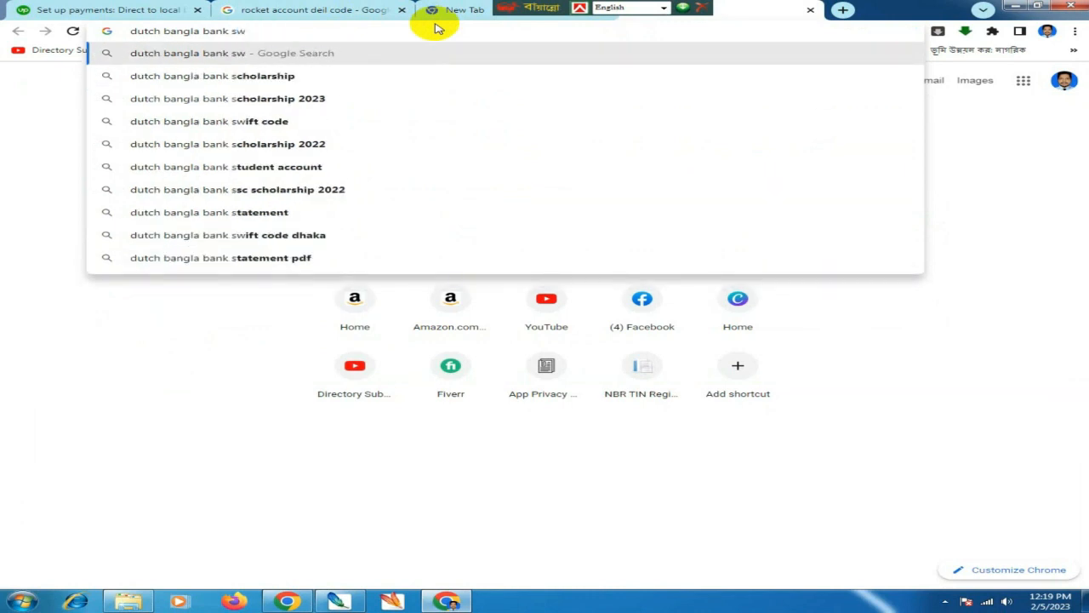
pyautogui.press('Down')
pyautogui.press('Down')
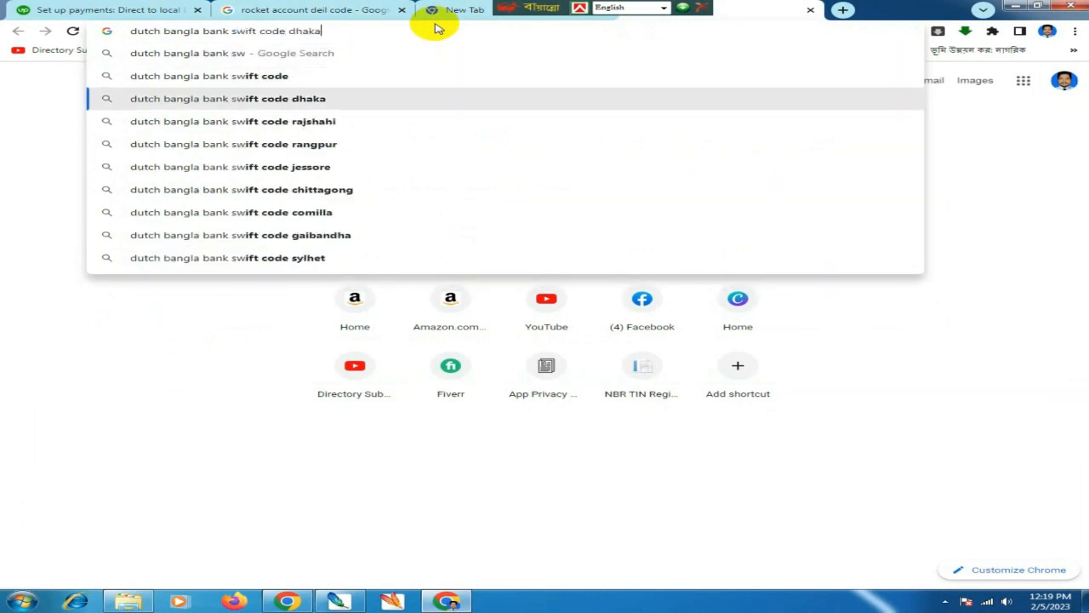
pyautogui.press('BackSpace')
pyautogui.press('BackSpace')
pyautogui.press('BackSpace')
pyautogui.press('BackSpace')
pyautogui.press('BackSpace')
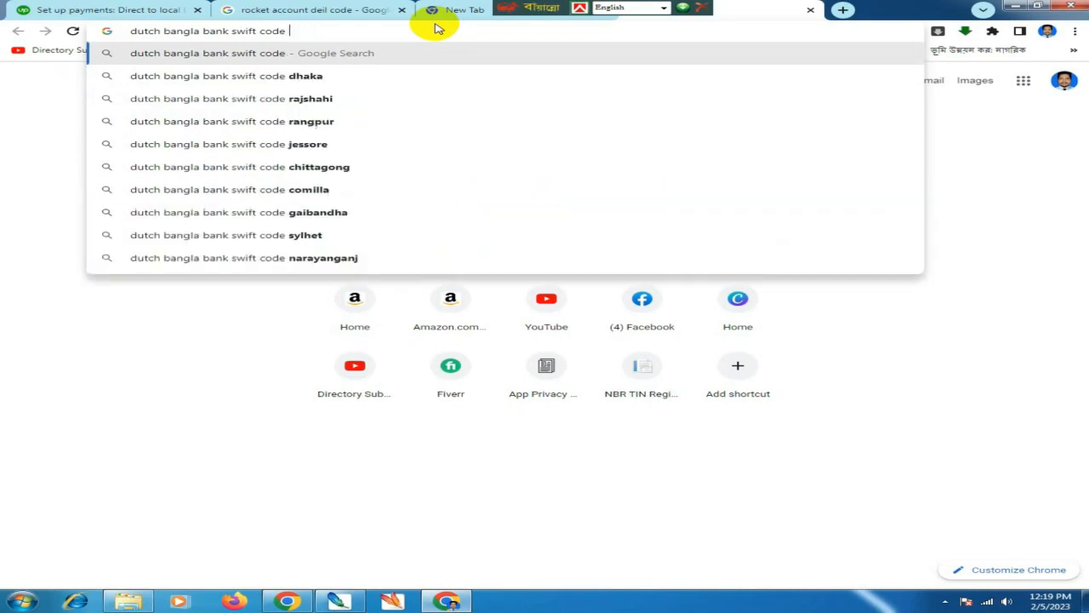
pyautogui.write('mym')
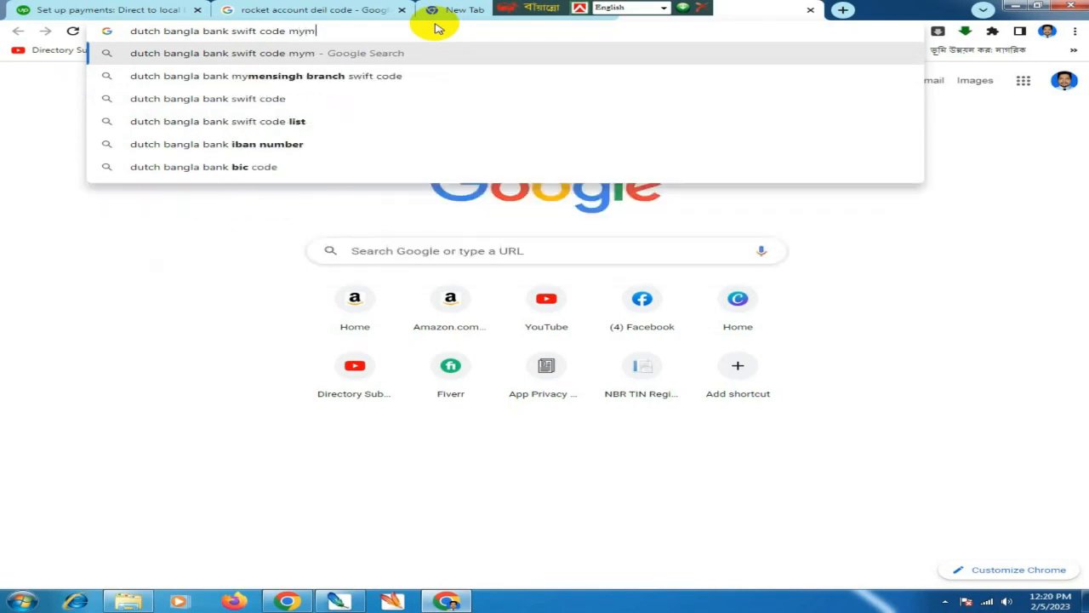
pyautogui.press('Down')
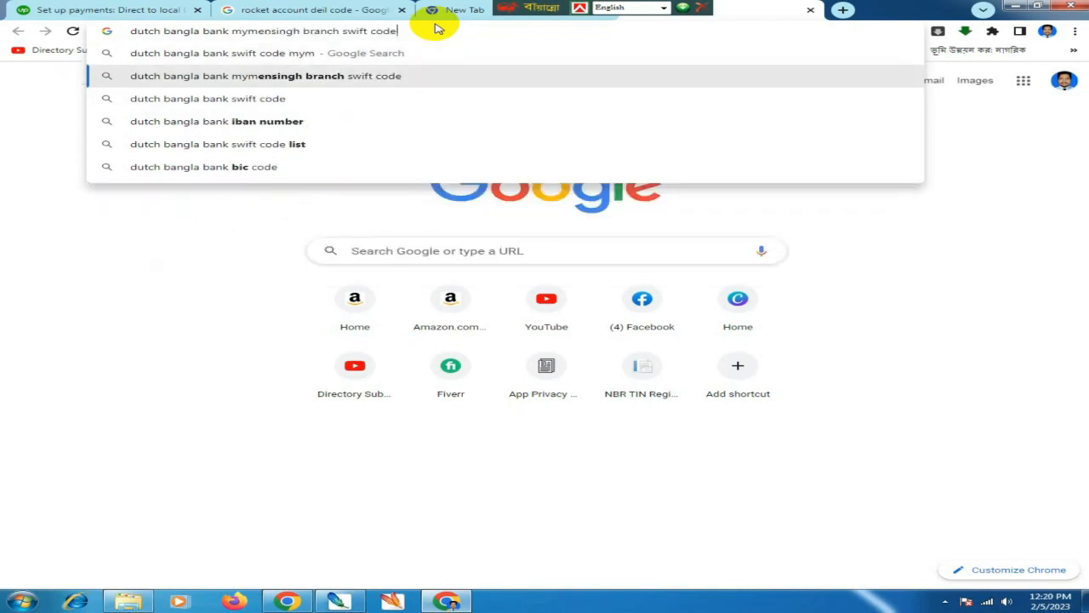
pyautogui.press('Return')
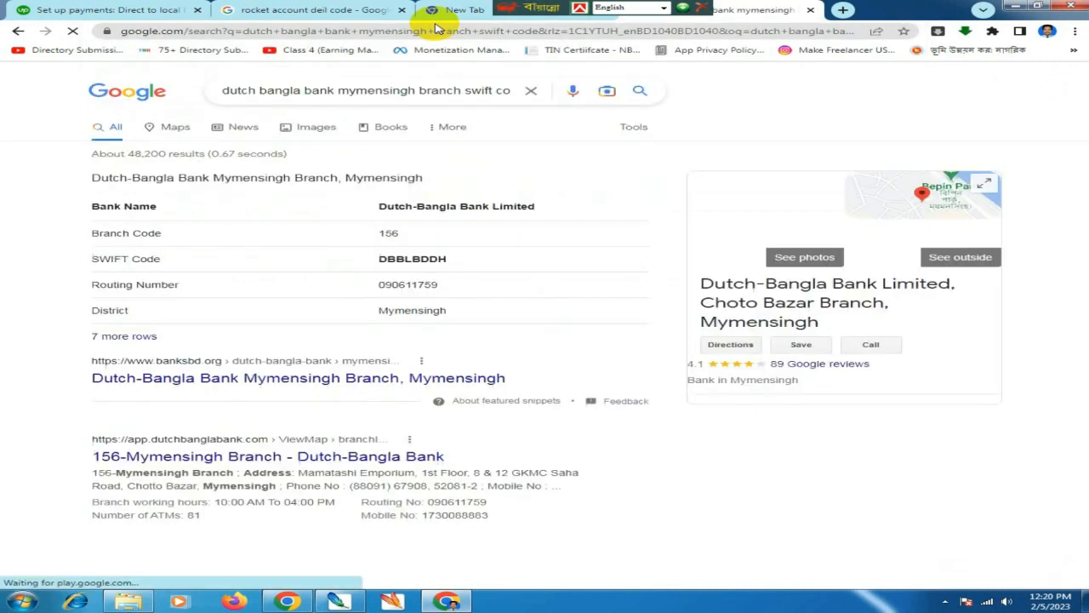
# - Copy the SWIFT code DBBLBDDH and return to the Upwork setup tab
pyautogui.moveTo(368, 262); pyautogui.dragTo(460, 264)
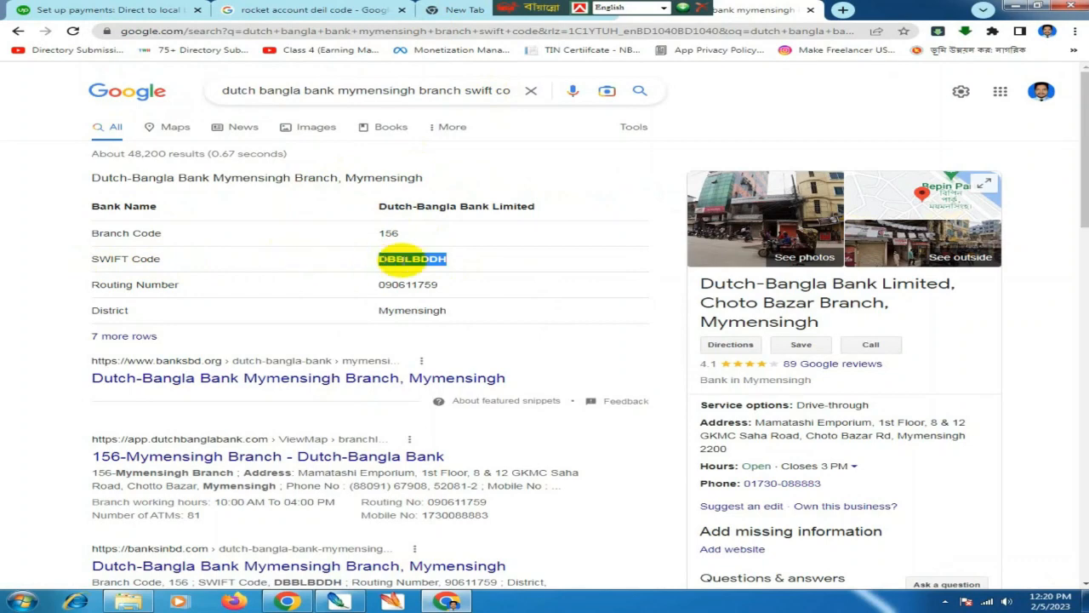
pyautogui.rightClick(417, 264)
pyautogui.click(429, 271)
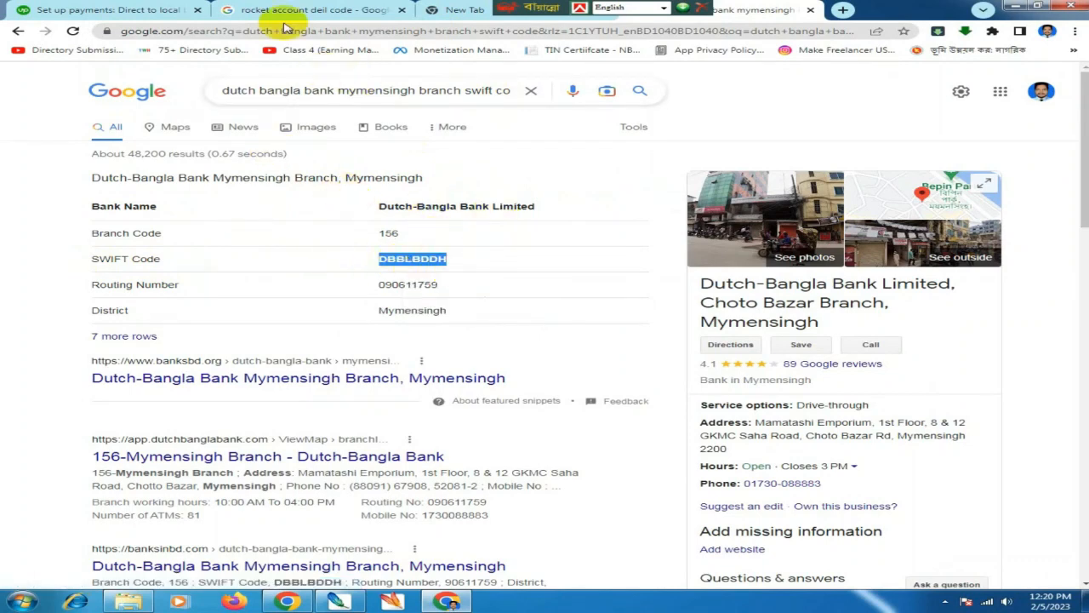
pyautogui.click(162, 9)
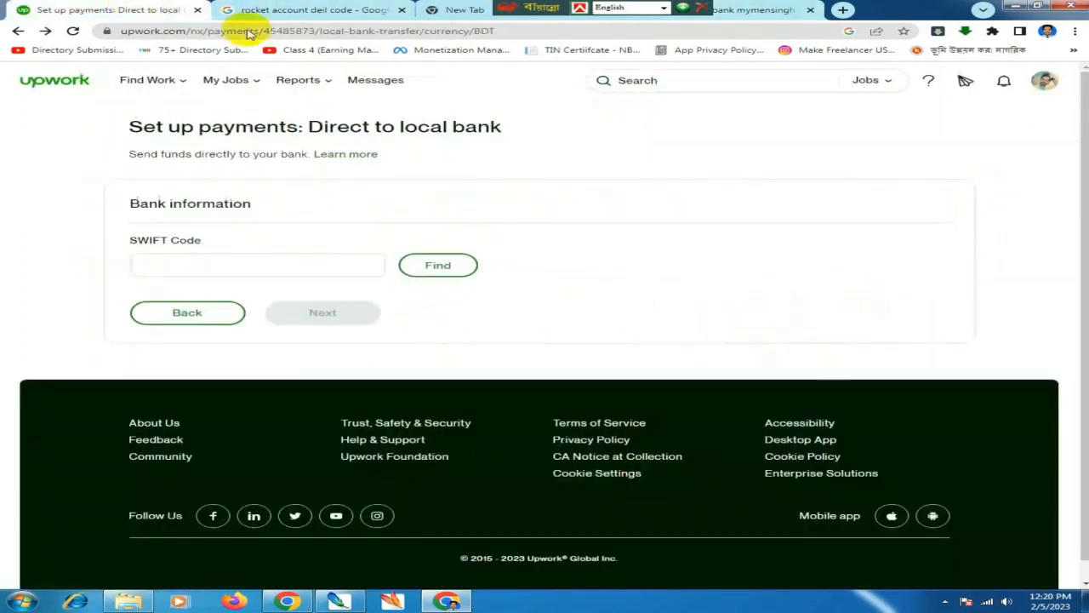
# - Paste DBBLBDDH as the SWIFT code, trim the space, and find Dutch-Bangla Bank Ltd (BDT, $0.99 fee)
pyautogui.click(214, 264)
pyautogui.hotkey('ctrl', 'v')
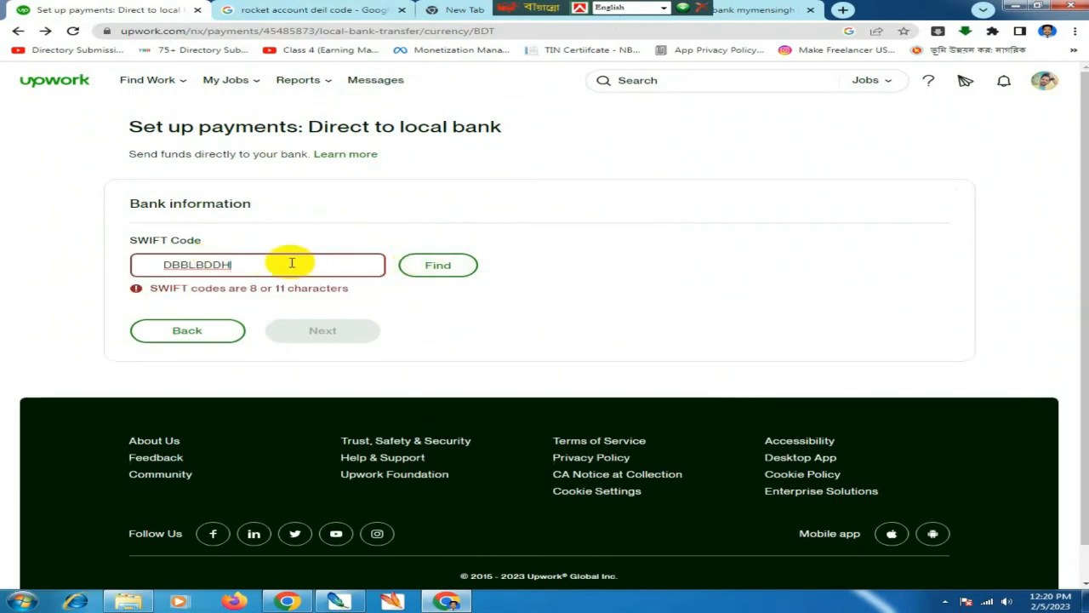
pyautogui.moveTo(166, 265); pyautogui.dragTo(236, 267)
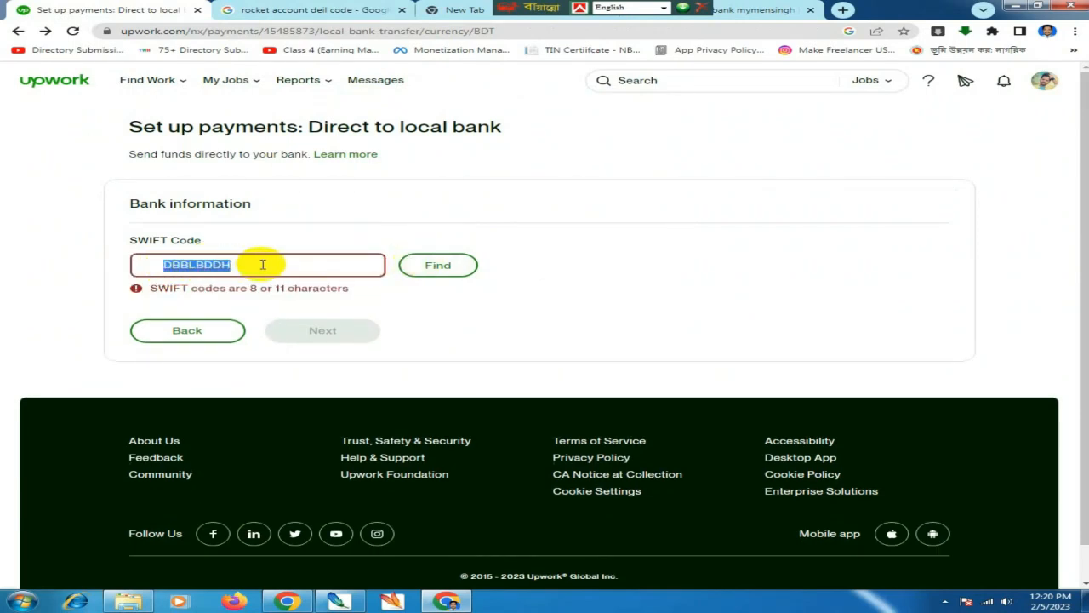
pyautogui.press('BackSpace')
pyautogui.press('BackSpace')
pyautogui.press('BackSpace')
pyautogui.press('BackSpace')
pyautogui.press('BackSpace')
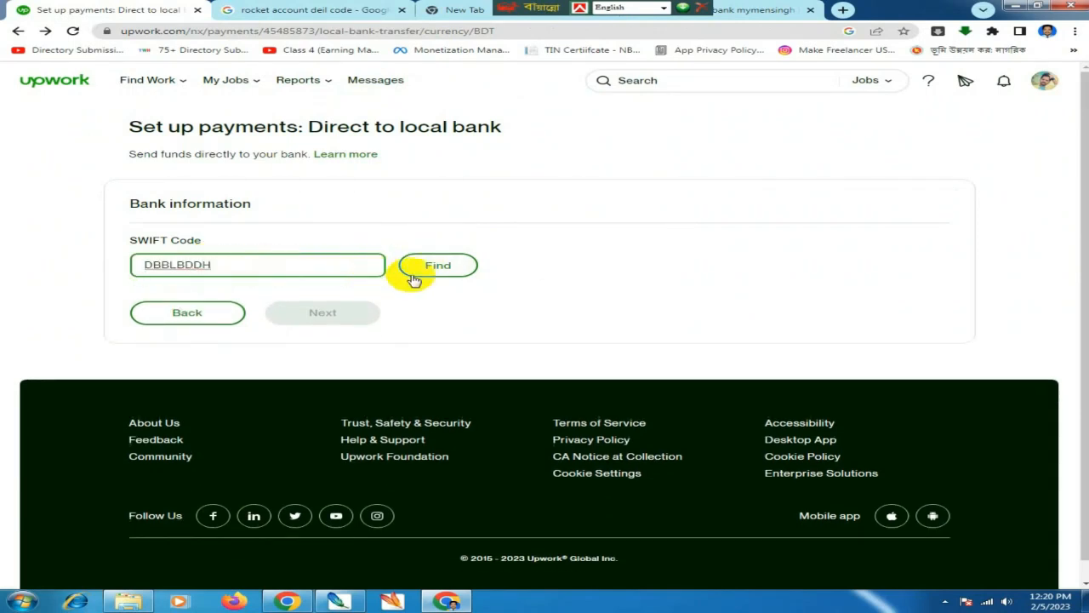
pyautogui.click(434, 264)
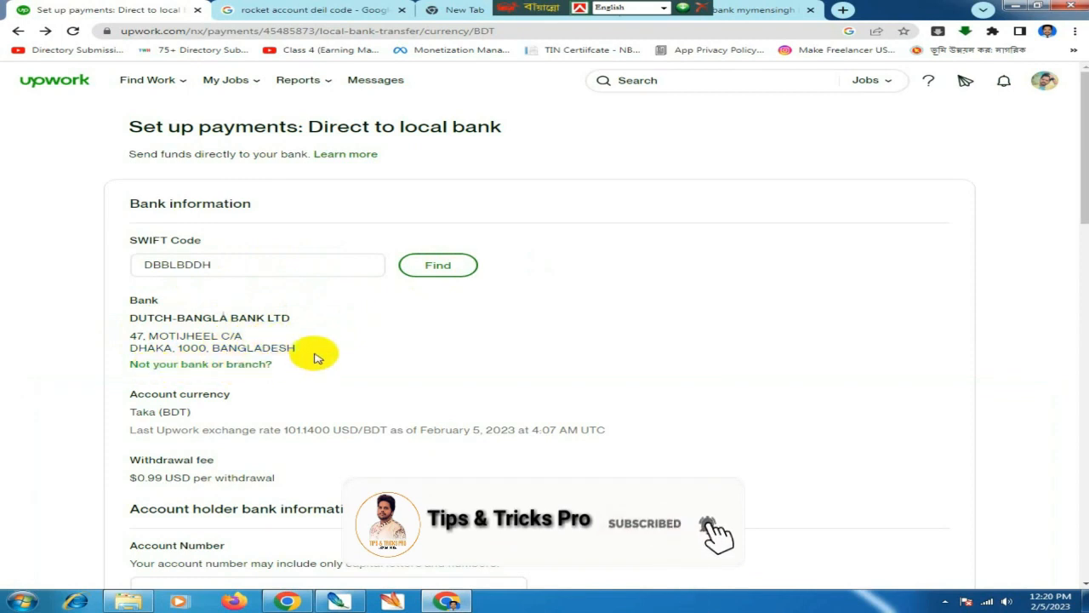
pyautogui.scroll(-2, 315, 356)
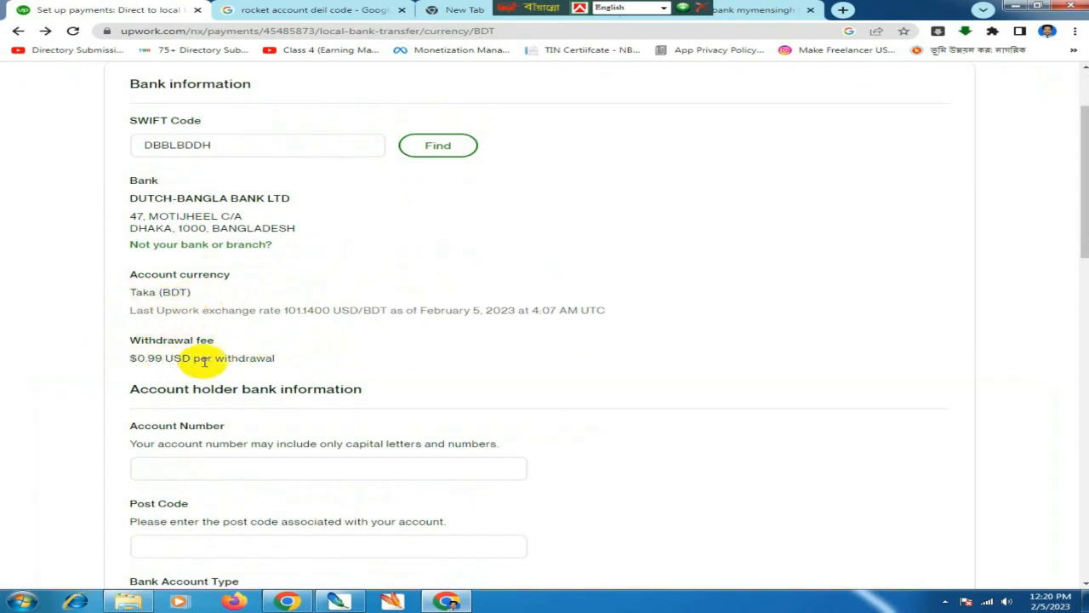
pyautogui.scroll(-1, 144, 340)
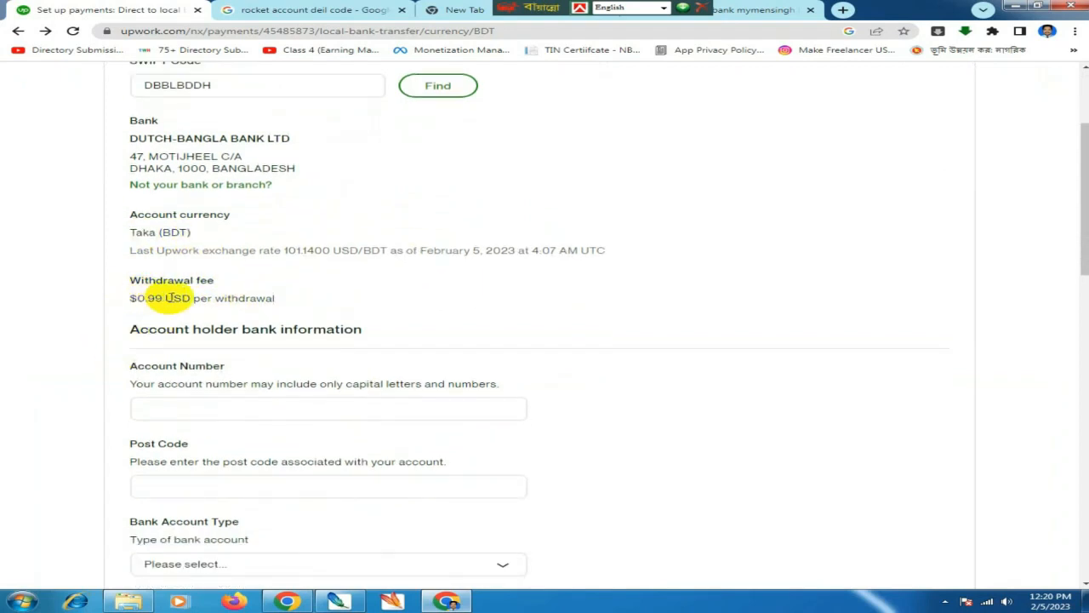
pyautogui.scroll(-1, 280, 334)
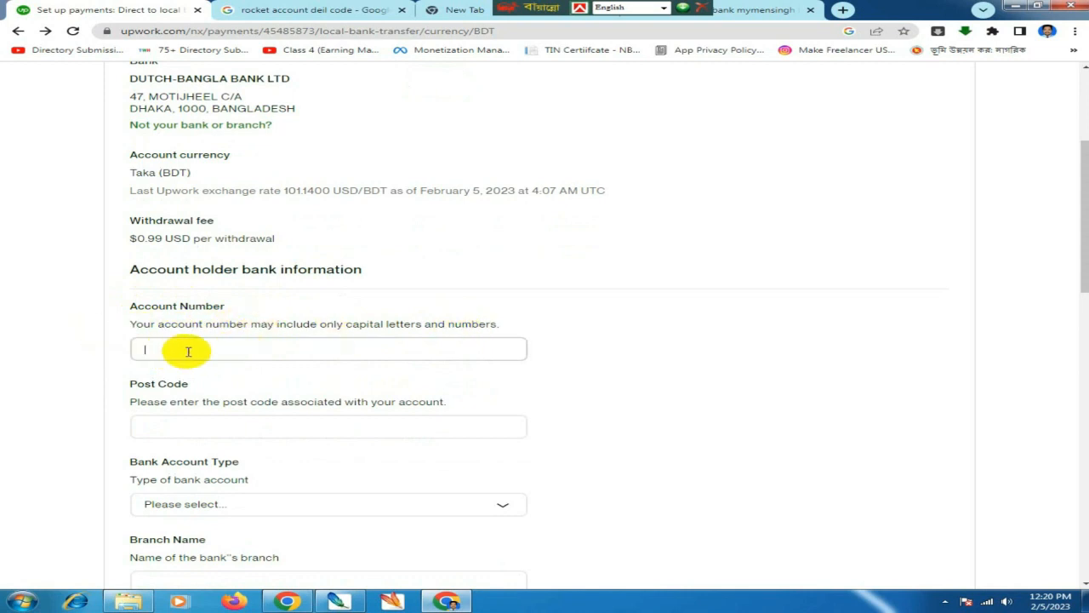
# - Fill in the account number and post code 2282
pyautogui.scroll(-1, 188, 351)
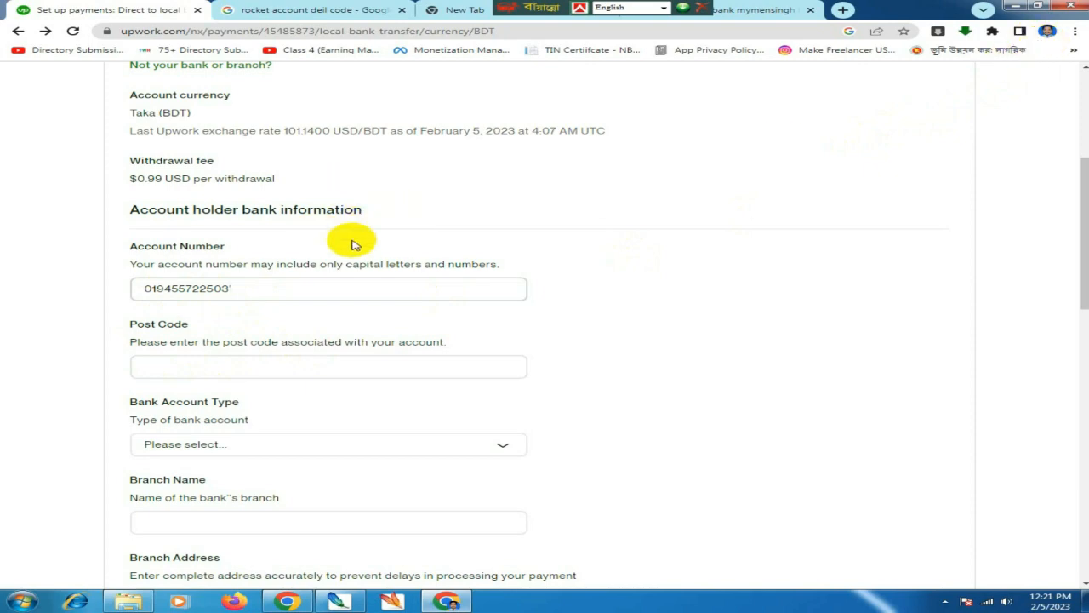
pyautogui.scroll(4, 355, 244)
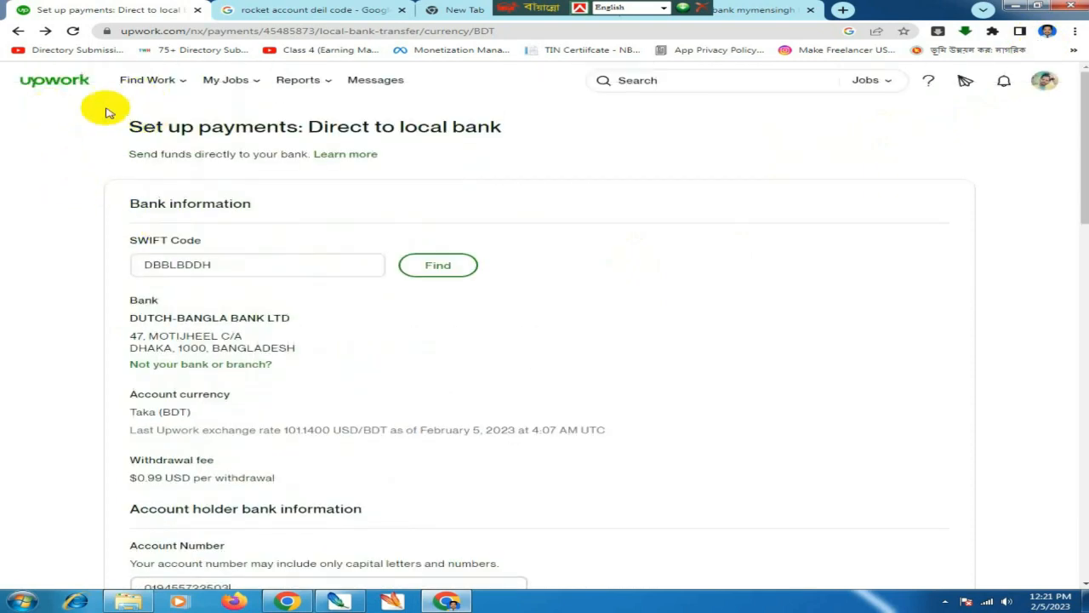
pyautogui.scroll(-2, 366, 314)
pyautogui.scroll(-3, 381, 330)
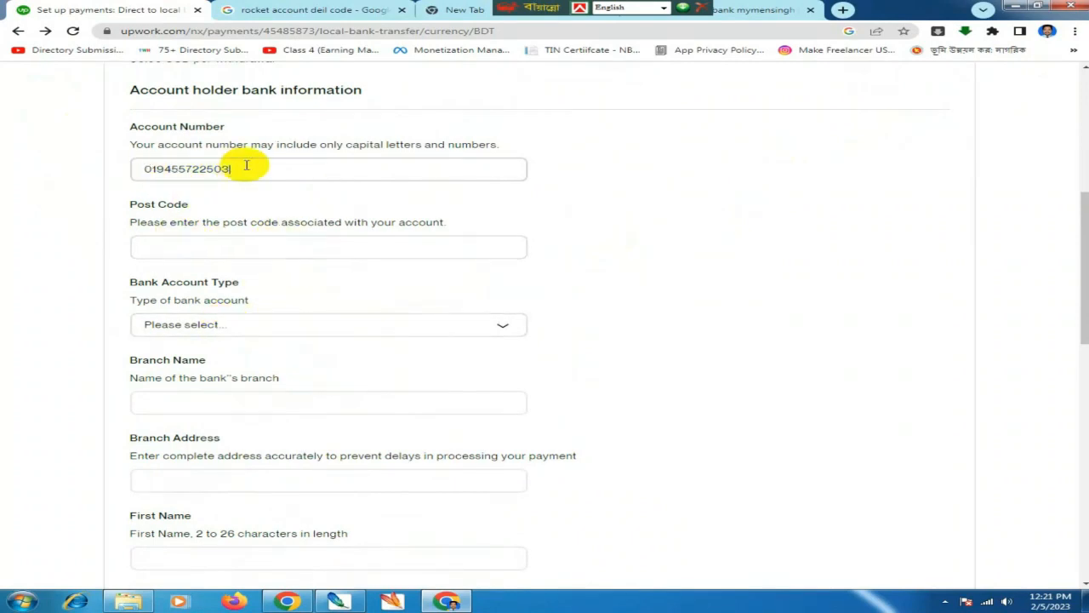
pyautogui.click(206, 247)
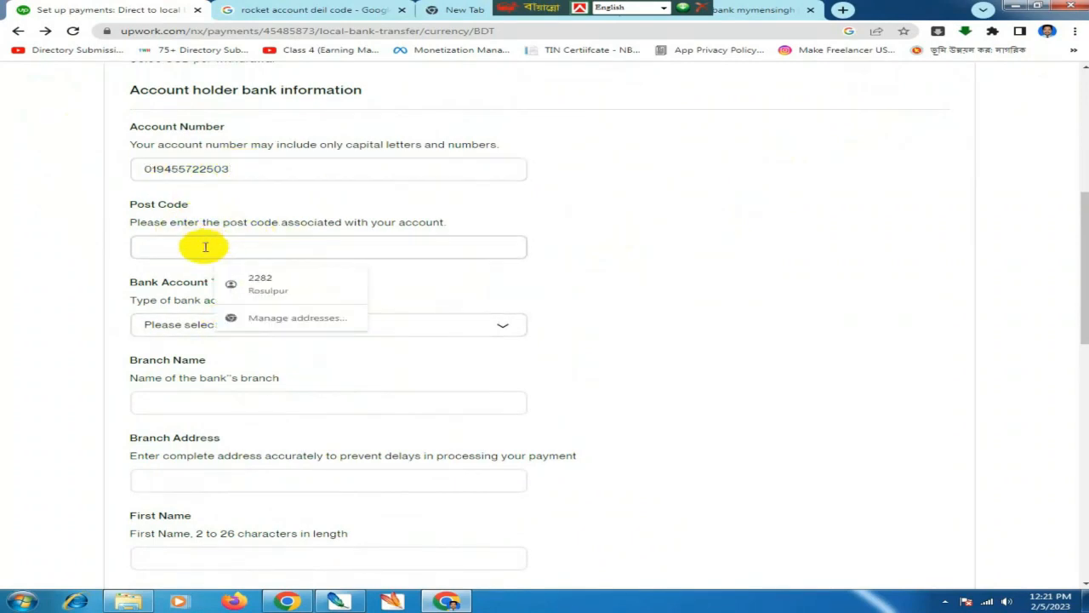
pyautogui.write('2282')
pyautogui.doubleClick(143, 282)
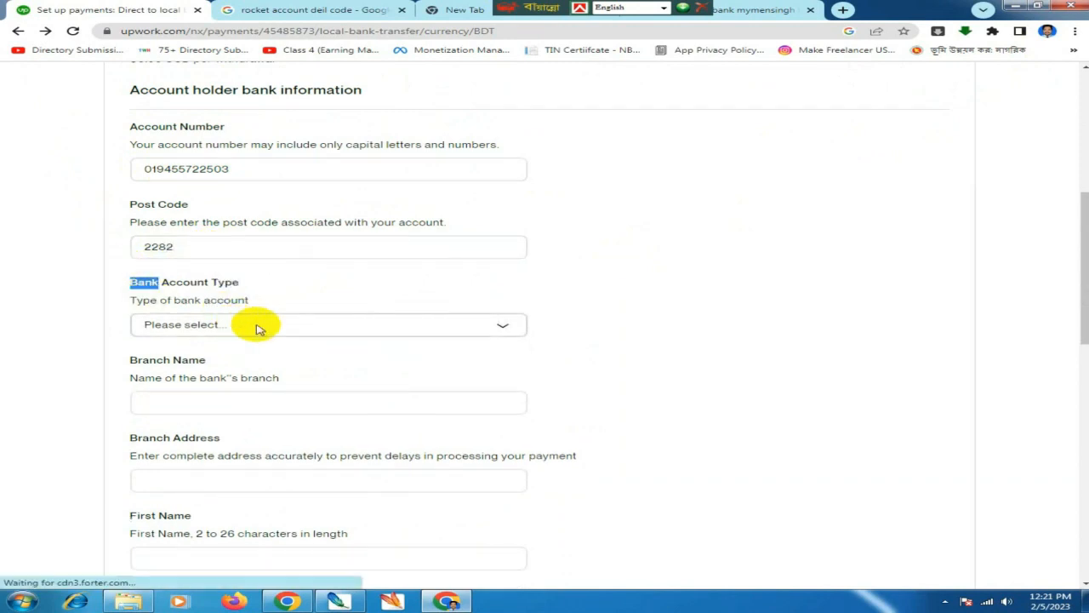
# - Set the Bank Account Type to Personal
pyautogui.click(259, 328)
pyautogui.click(219, 345)
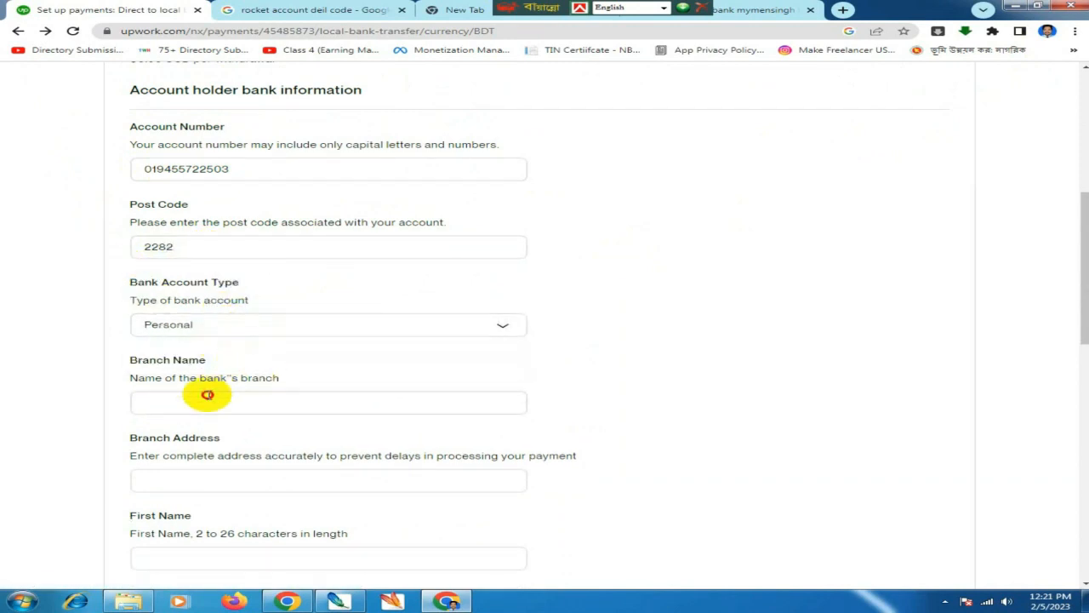
pyautogui.click(235, 394)
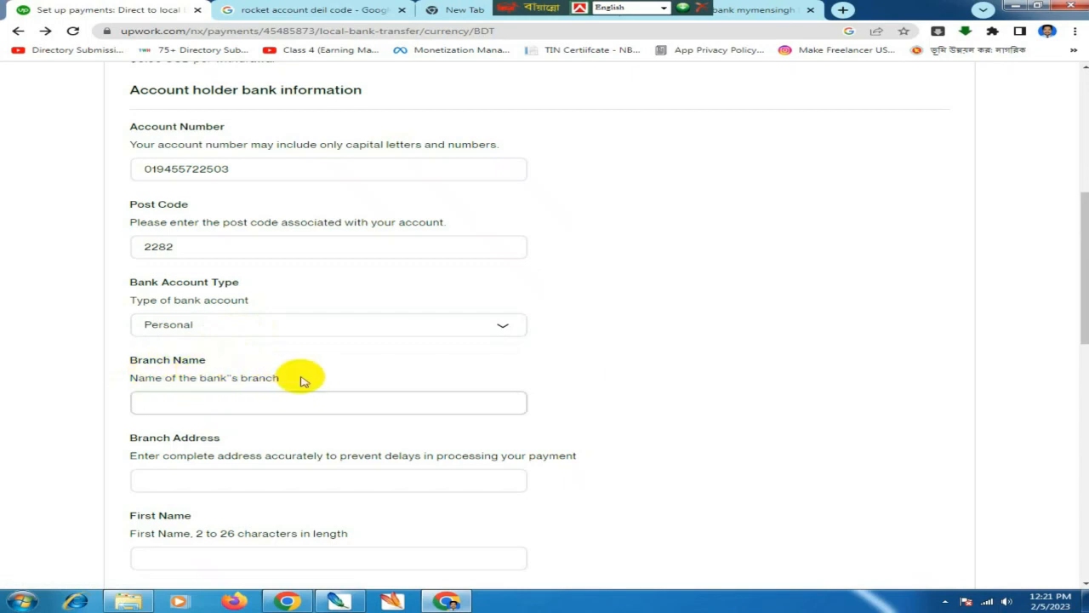
pyautogui.scroll(-1, 317, 376)
pyautogui.scroll(-1, 317, 377)
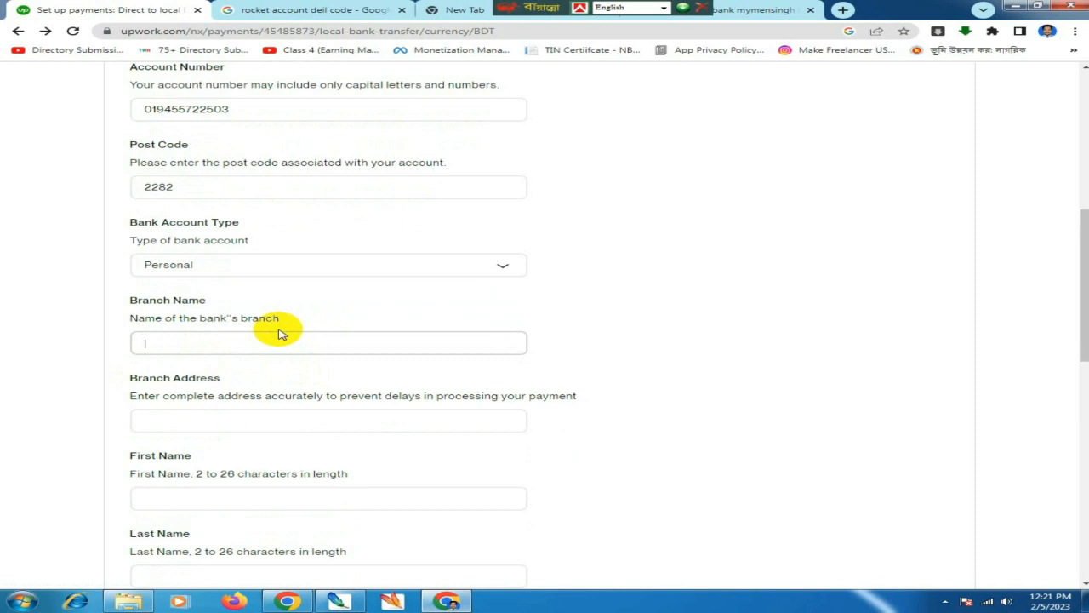
pyautogui.click(451, 9)
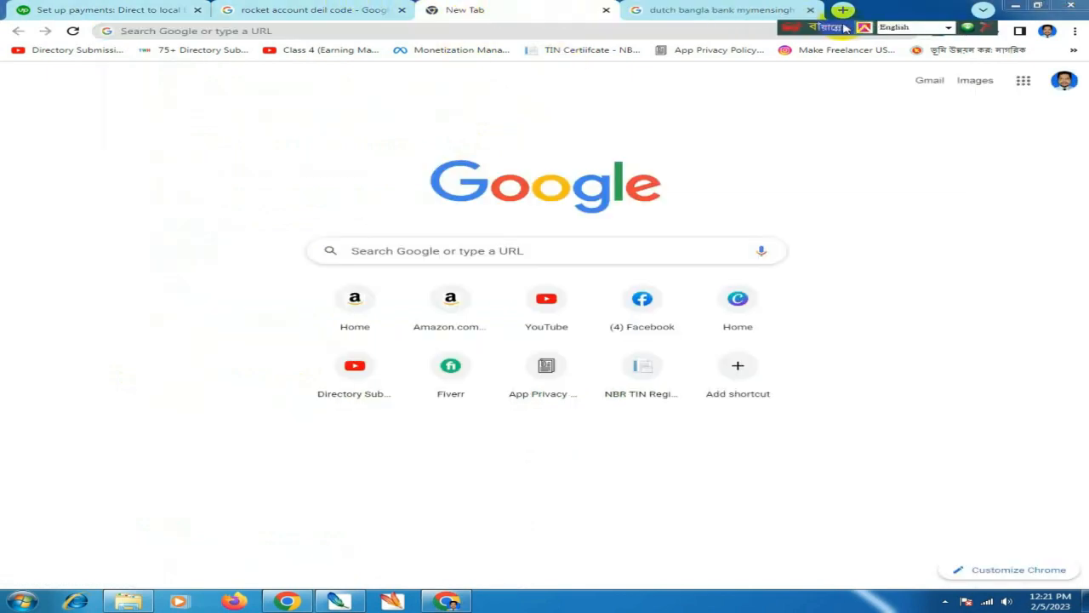
# - Copy 'Dutch-Bangla Bank Mymensingh Branch' from Google results into Upwork's Branch Name
pyautogui.click(681, 9)
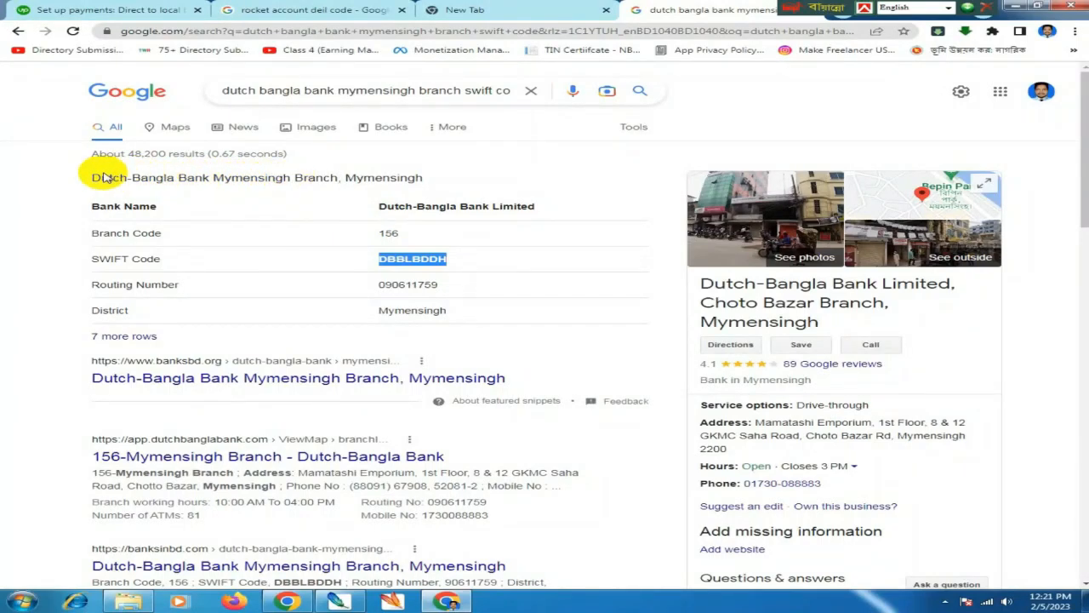
pyautogui.moveTo(92, 177); pyautogui.dragTo(430, 175)
pyautogui.click(431, 174)
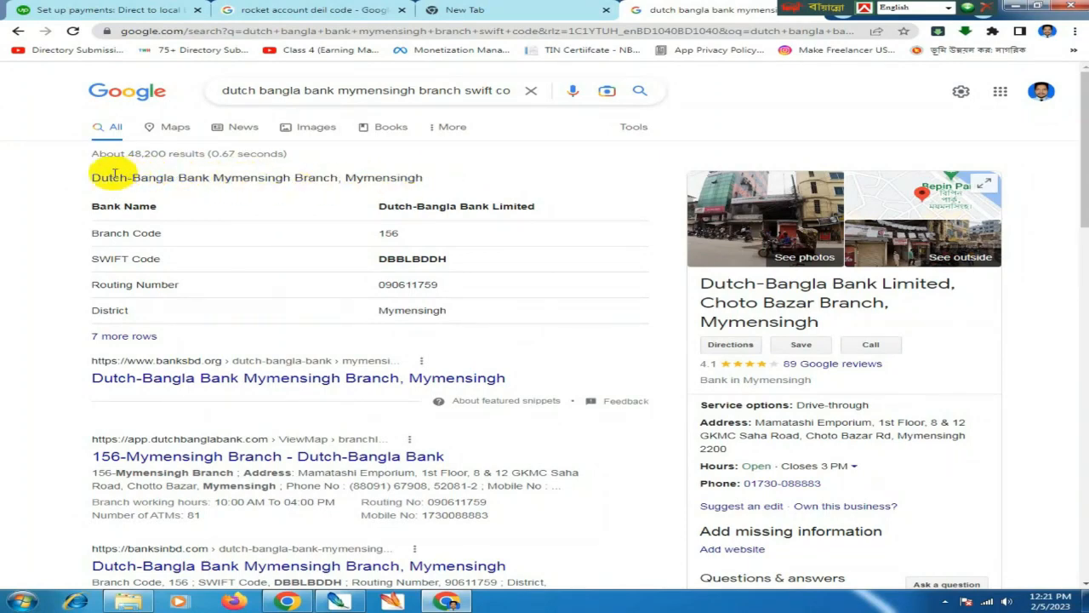
pyautogui.moveTo(92, 176); pyautogui.dragTo(440, 176)
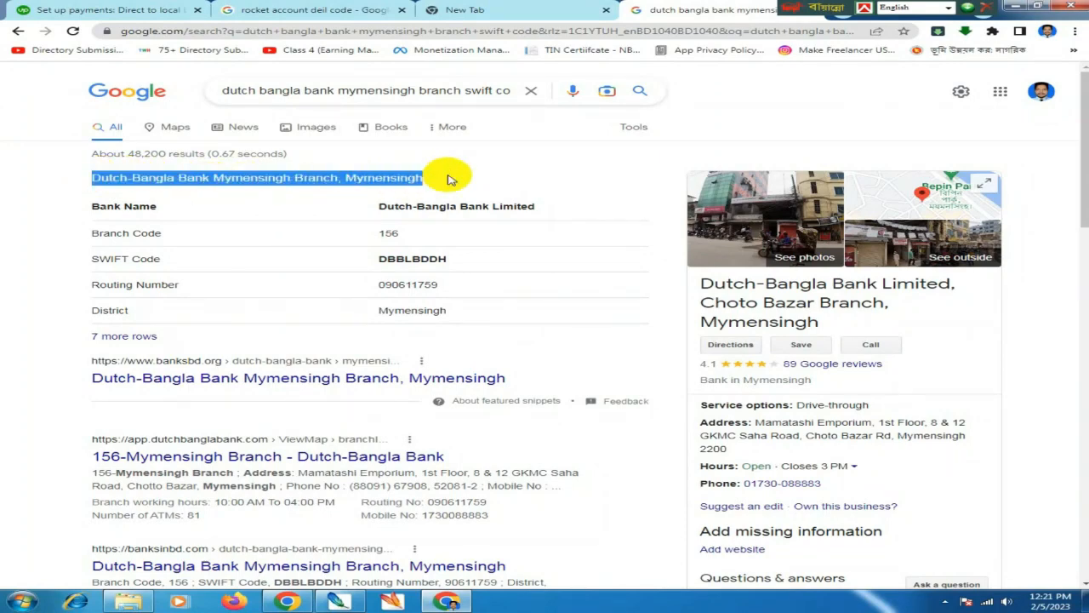
pyautogui.hotkey('ctrl', 'c')
pyautogui.click(191, 10)
pyautogui.hotkey('ctrl', 'v')
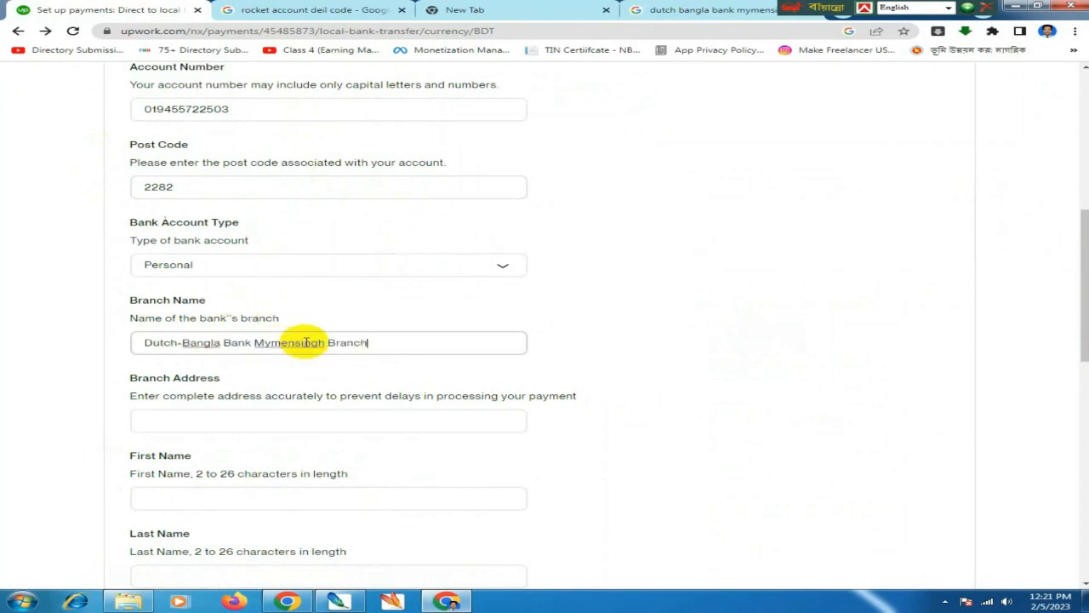
pyautogui.click(244, 422)
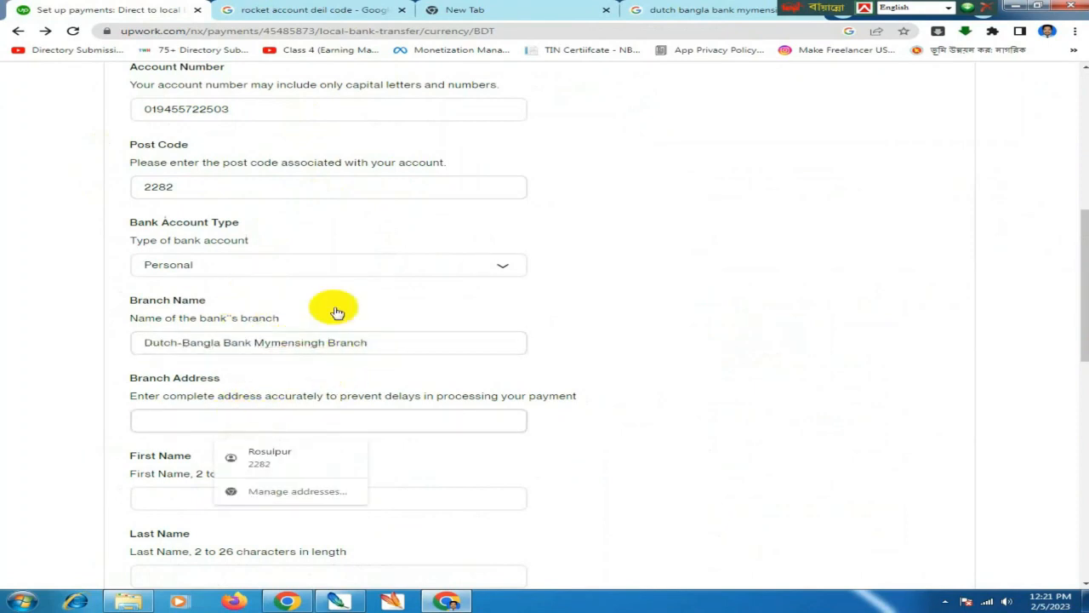
pyautogui.click(668, 10)
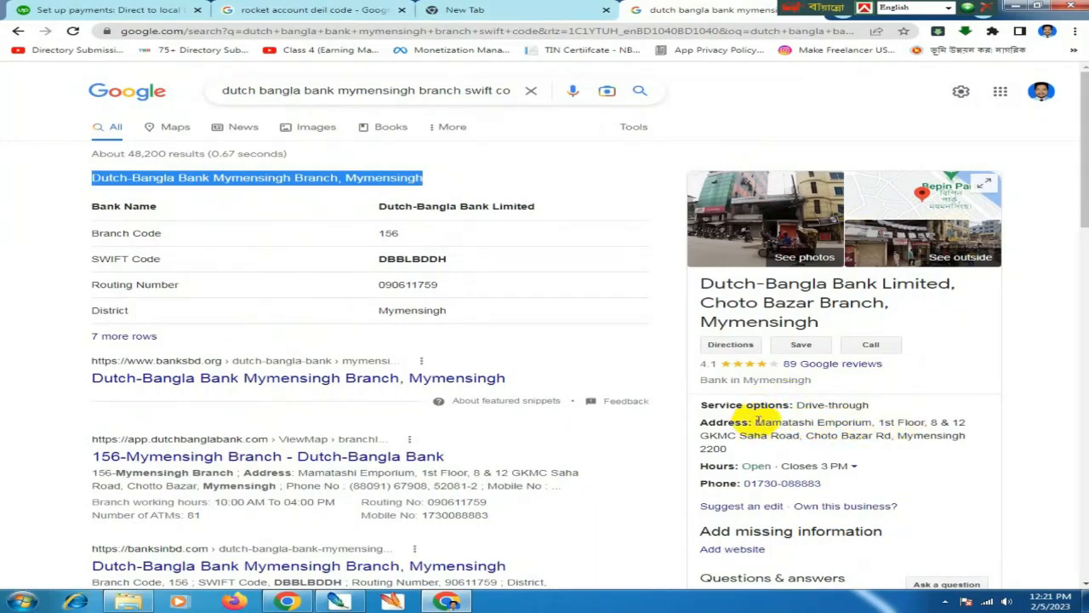
# - Paste the full branch address into Branch Address, then clear it again
pyautogui.moveTo(755, 422); pyautogui.dragTo(885, 435)
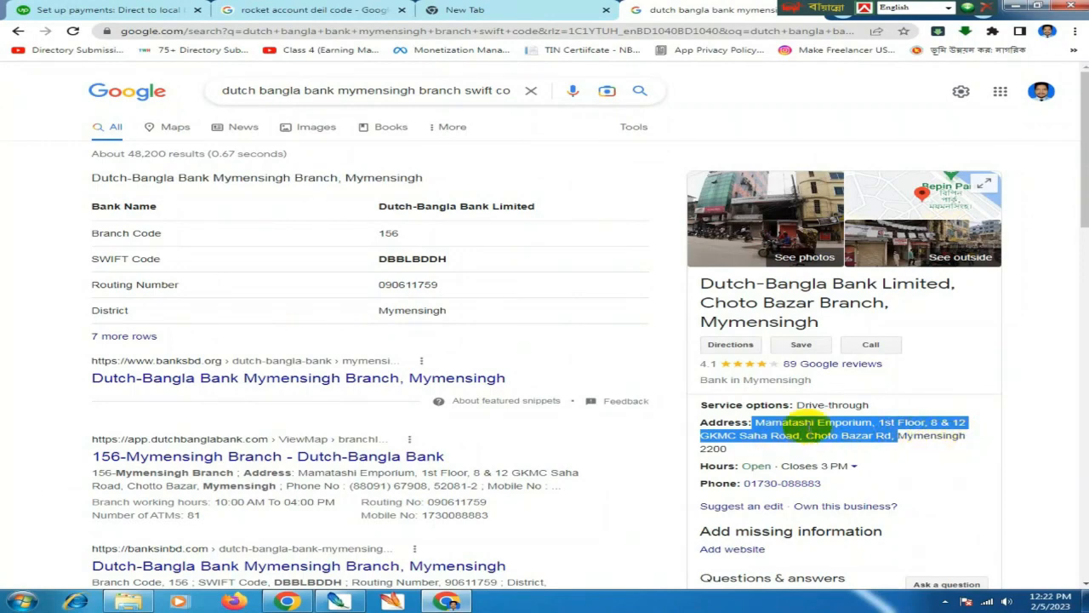
pyautogui.moveTo(755, 422); pyautogui.dragTo(778, 449)
pyautogui.click(763, 455)
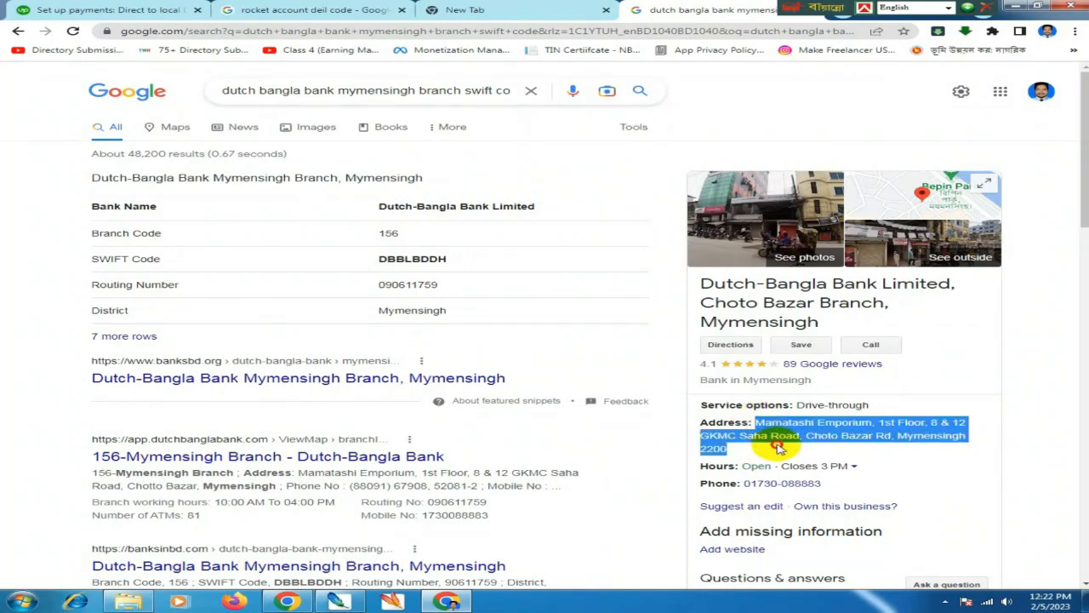
pyautogui.hotkey('ctrl', 'c')
pyautogui.click(192, 9)
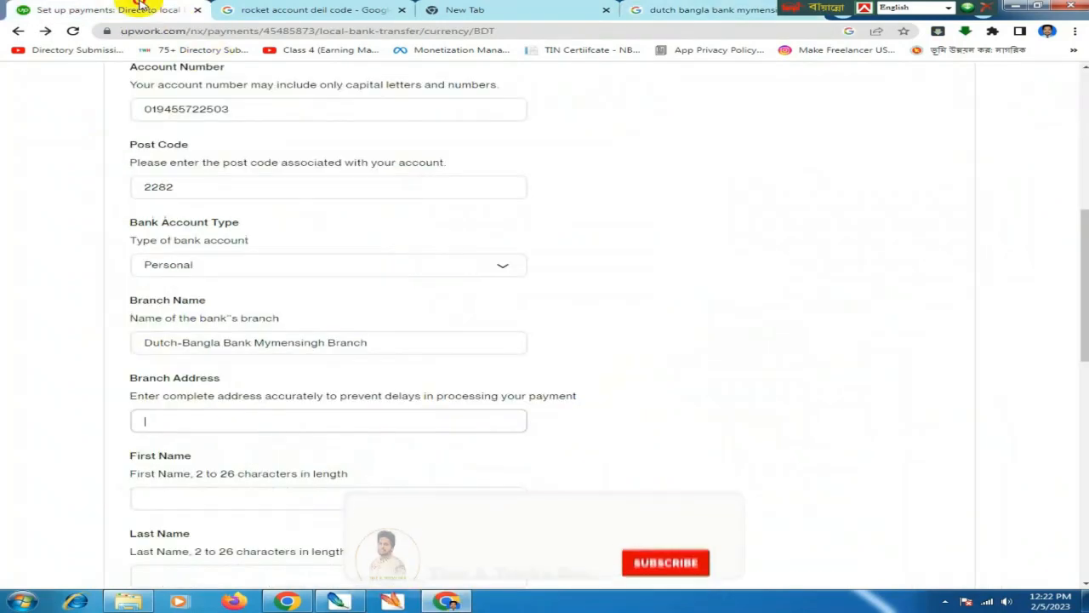
pyautogui.hotkey('ctrl', 'v')
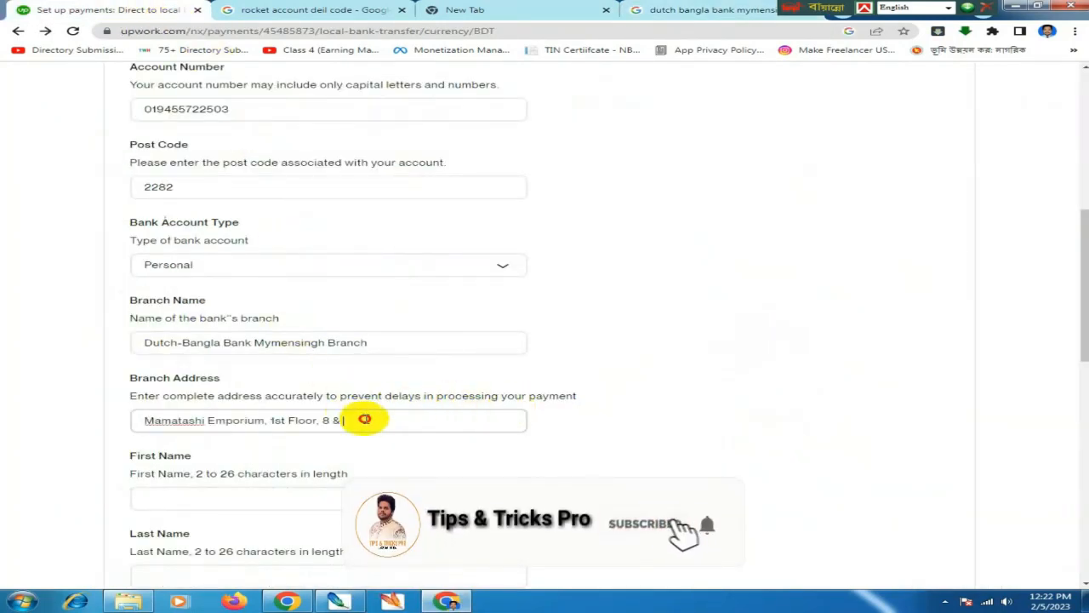
pyautogui.hotkey('ctrl', 'a')
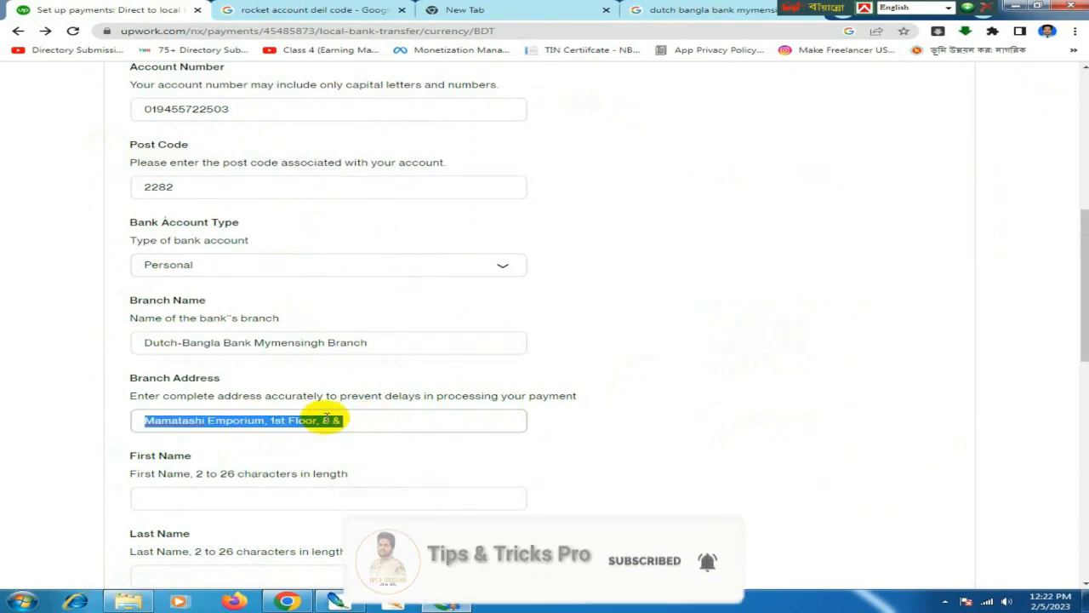
pyautogui.press('BackSpace')
# - Copy just 'Choto Bazar Rd, Mymensingh' from the Google listing's address
pyautogui.click(691, 10)
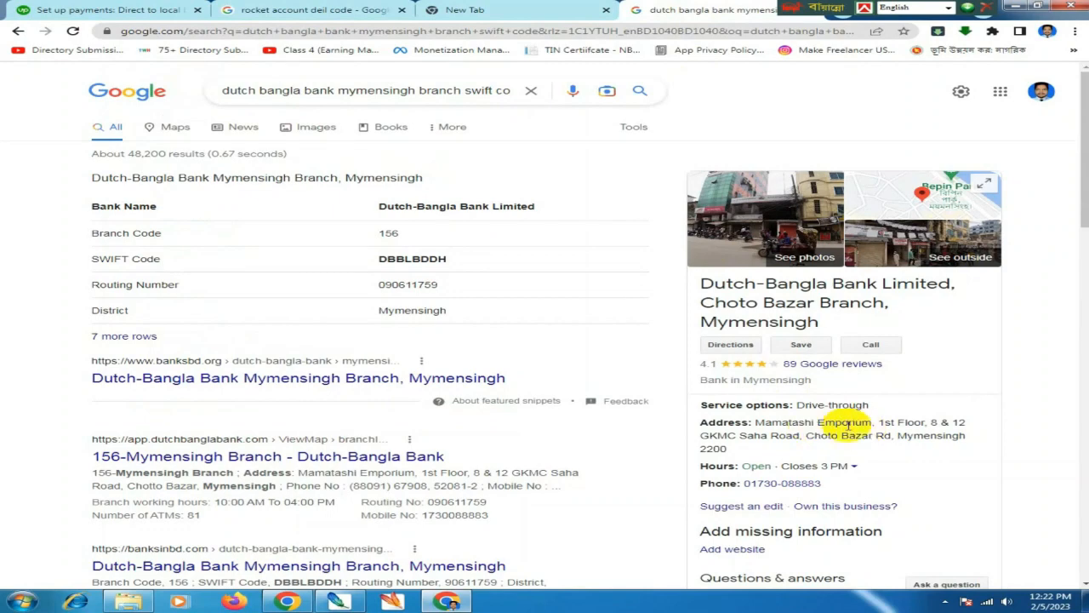
pyautogui.moveTo(758, 421); pyautogui.dragTo(919, 423)
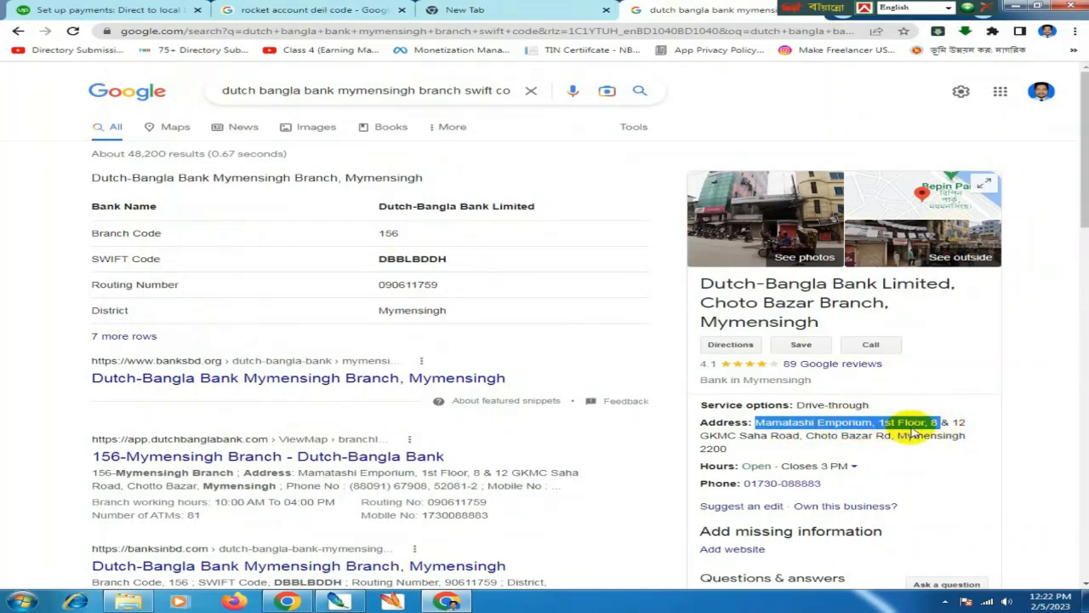
pyautogui.click(808, 437)
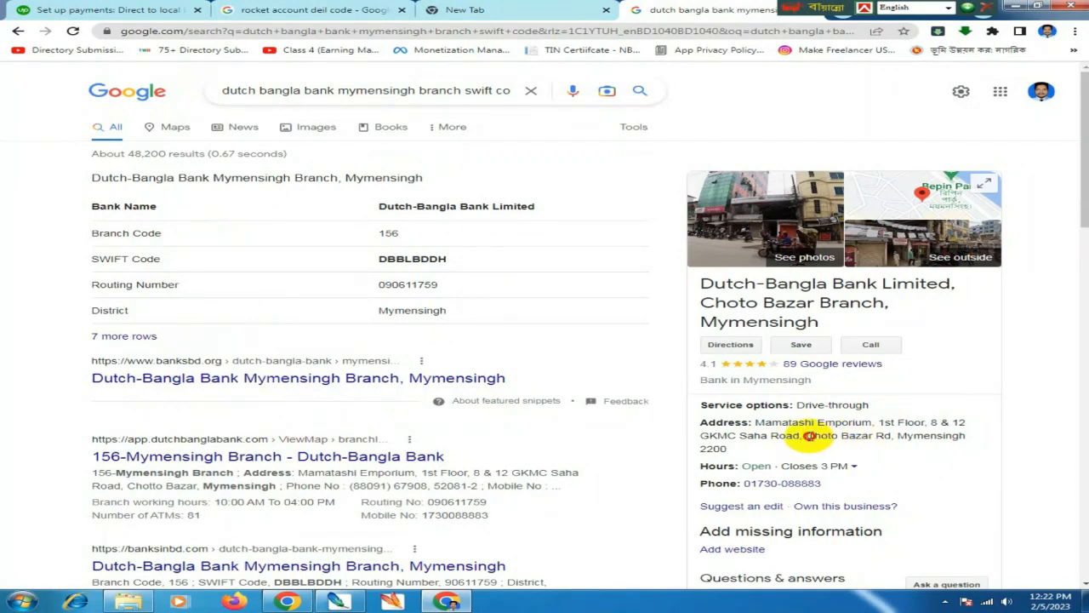
pyautogui.moveTo(824, 438); pyautogui.dragTo(898, 442)
pyautogui.moveTo(805, 436); pyautogui.dragTo(936, 443)
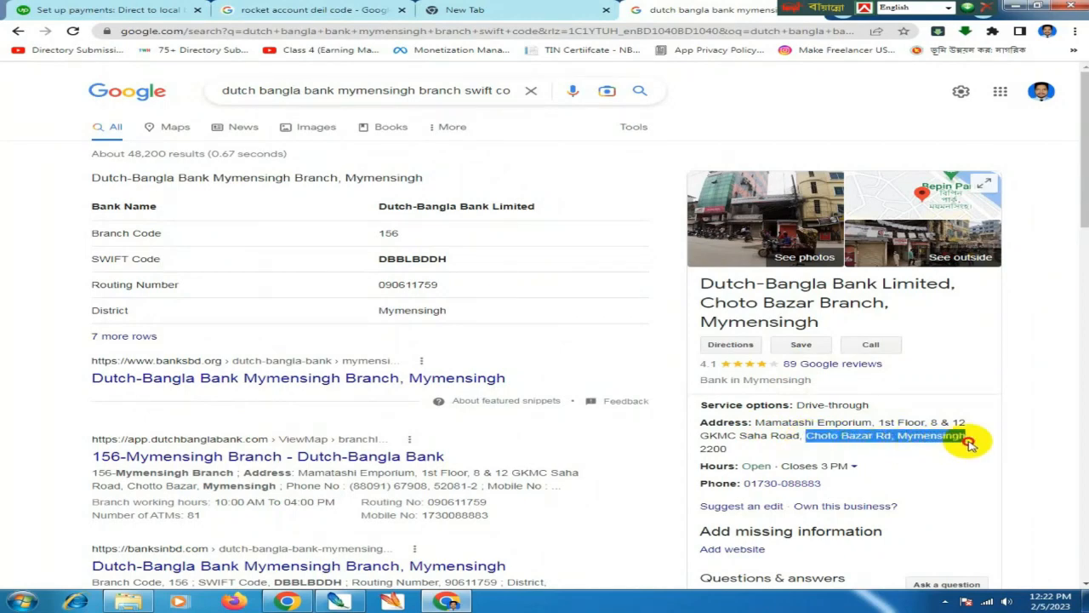
pyautogui.click(966, 443)
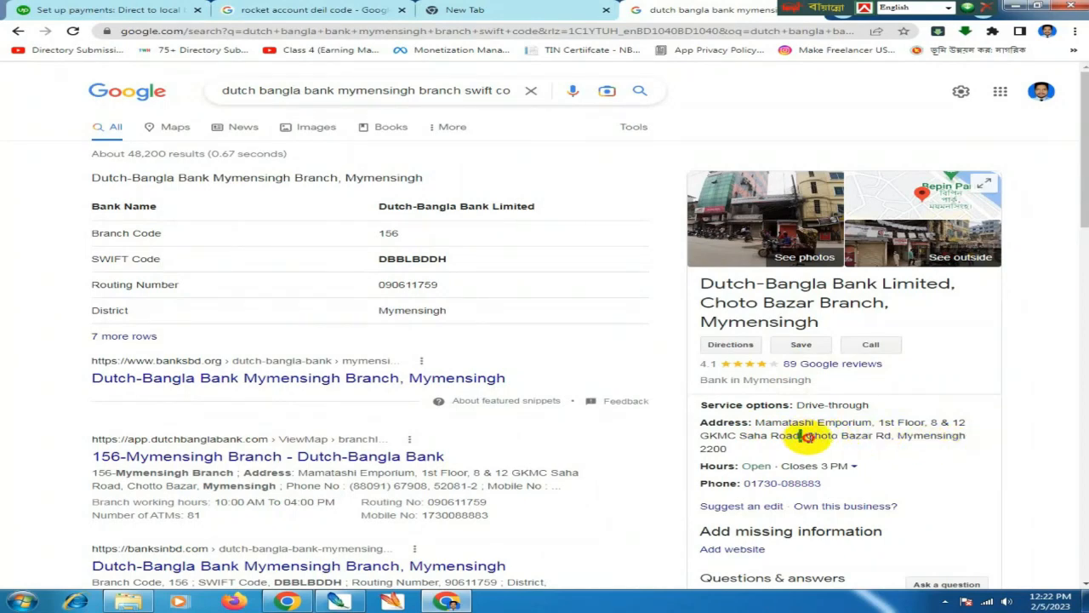
pyautogui.moveTo(805, 436); pyautogui.dragTo(974, 438)
pyautogui.click(847, 433)
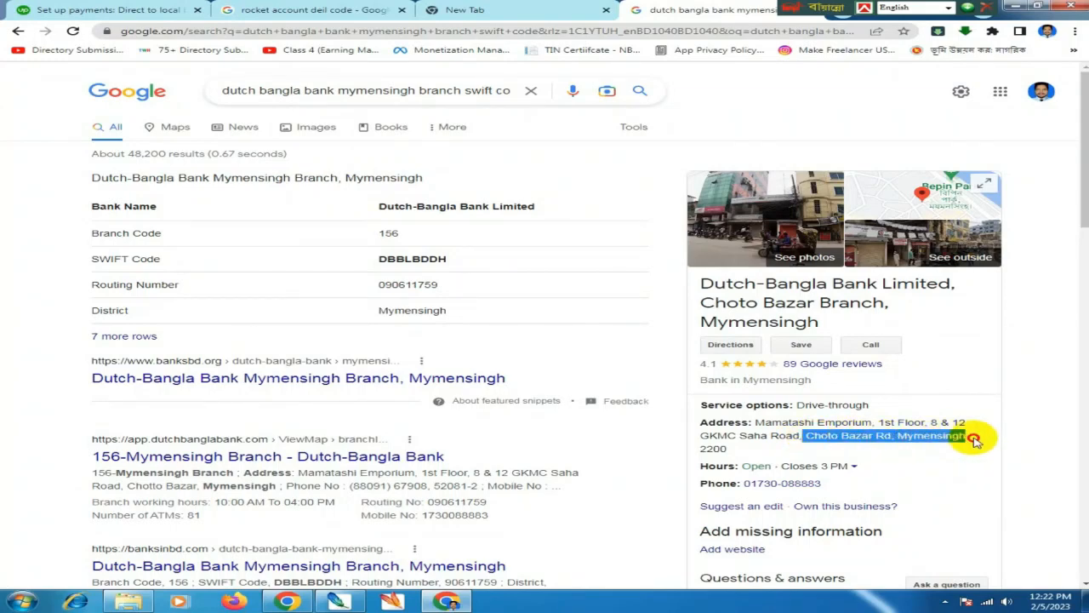
pyautogui.hotkey('ctrl', 'c')
# - Paste 'Choto Bazar Rd, Mymensingh' into Upwork's Branch Address
pyautogui.click(178, 10)
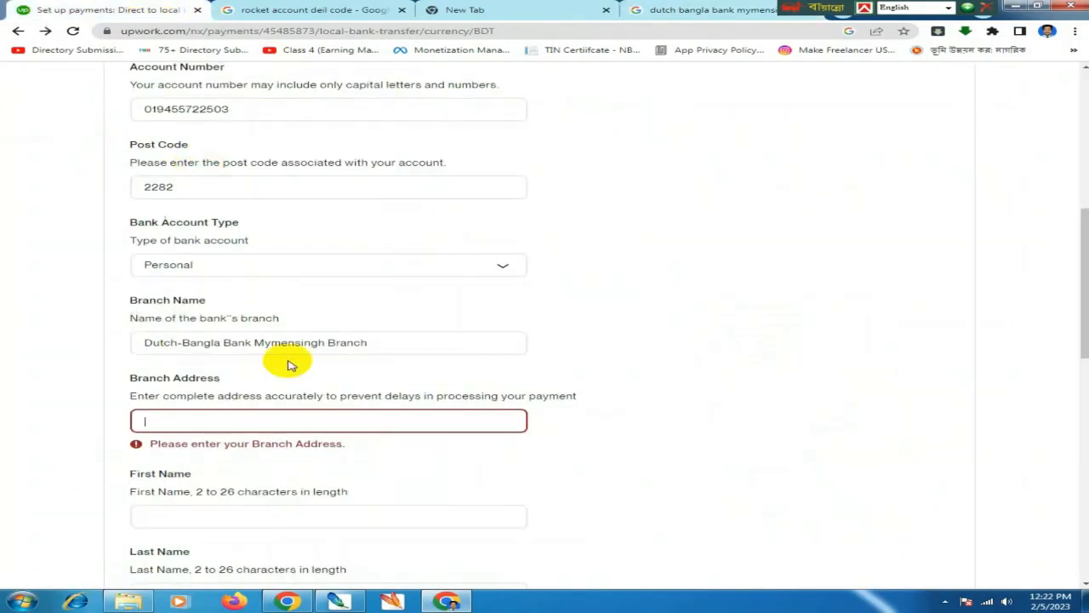
pyautogui.hotkey('ctrl', 'v')
pyautogui.scroll(-1, 418, 430)
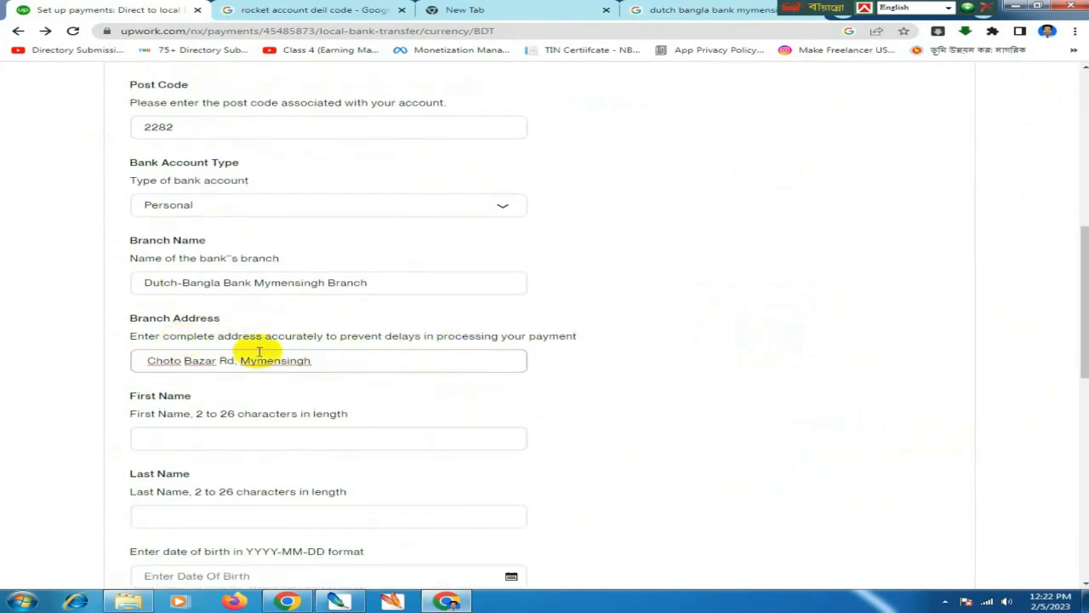
pyautogui.scroll(-1, 324, 374)
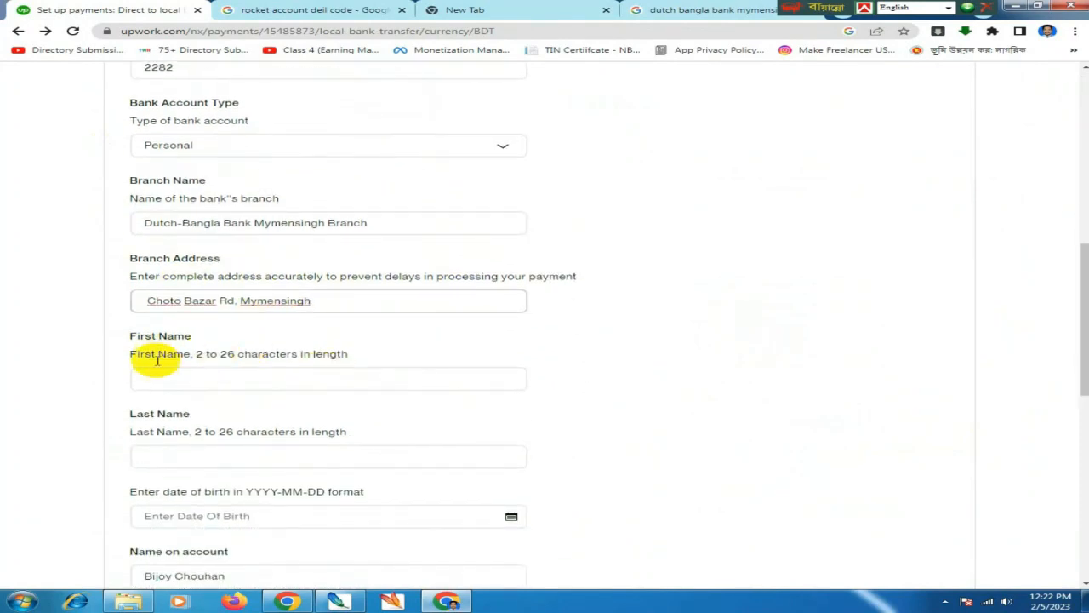
# - Enter the account holder's first name and last name
pyautogui.click(221, 379)
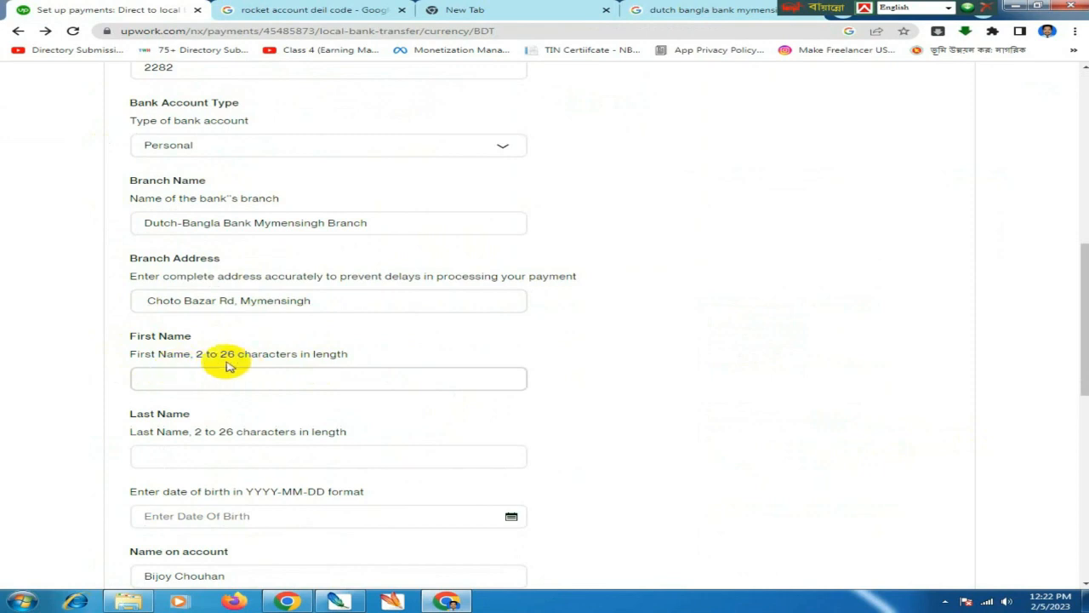
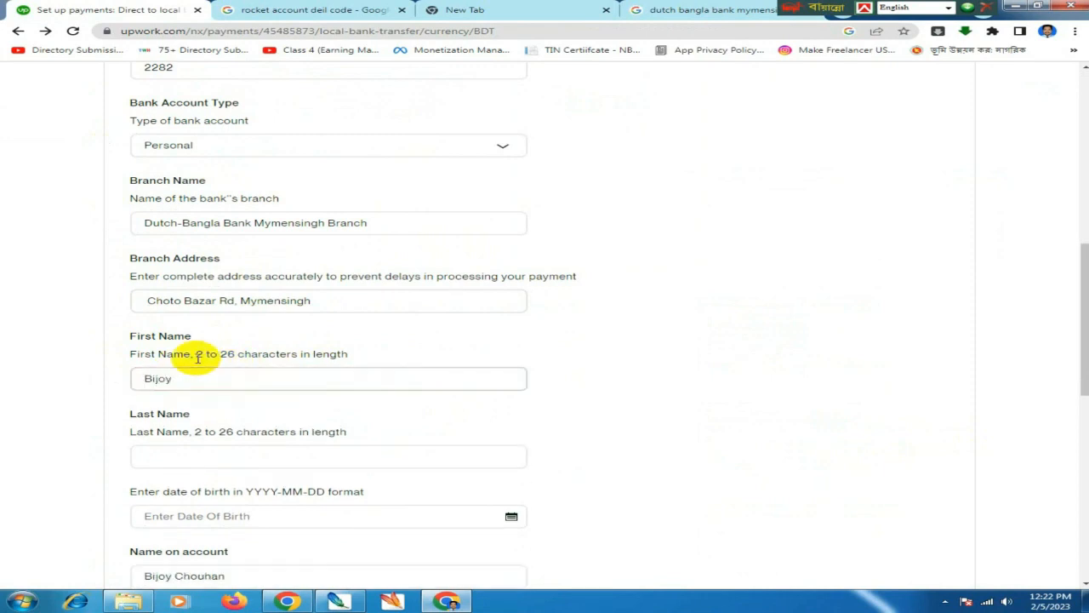
pyautogui.click(156, 460)
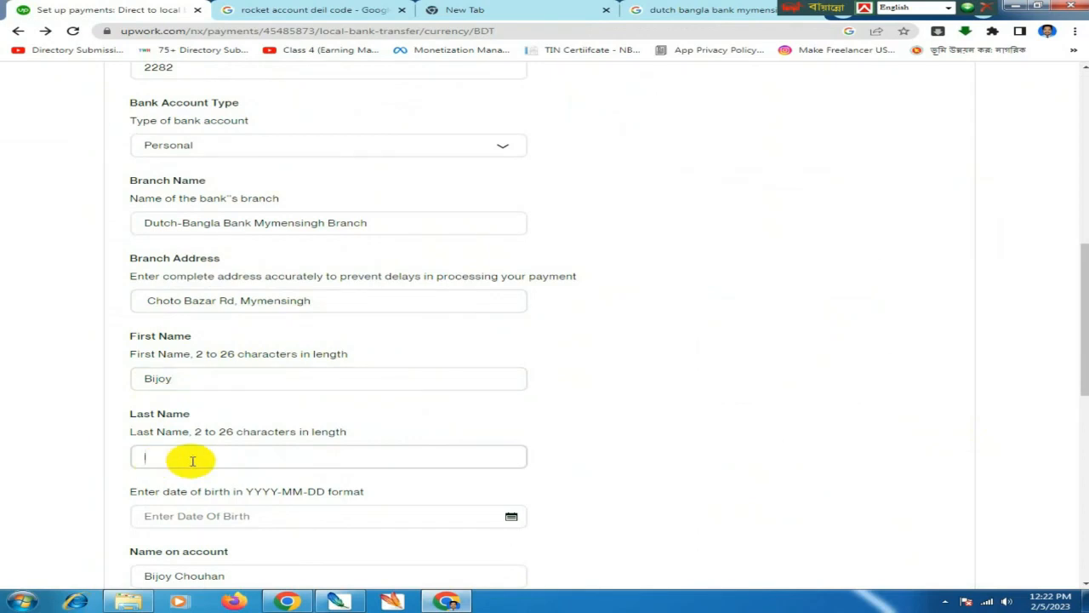
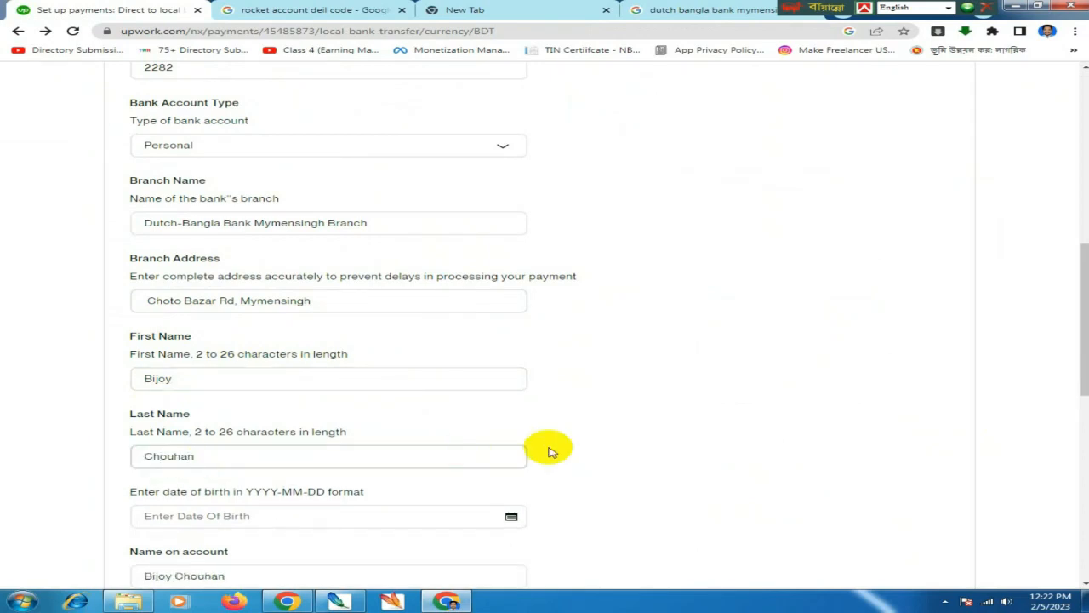
pyautogui.scroll(-1, 550, 449)
# - Open the date-of-birth calendar and its month/year chooser
pyautogui.click(510, 400)
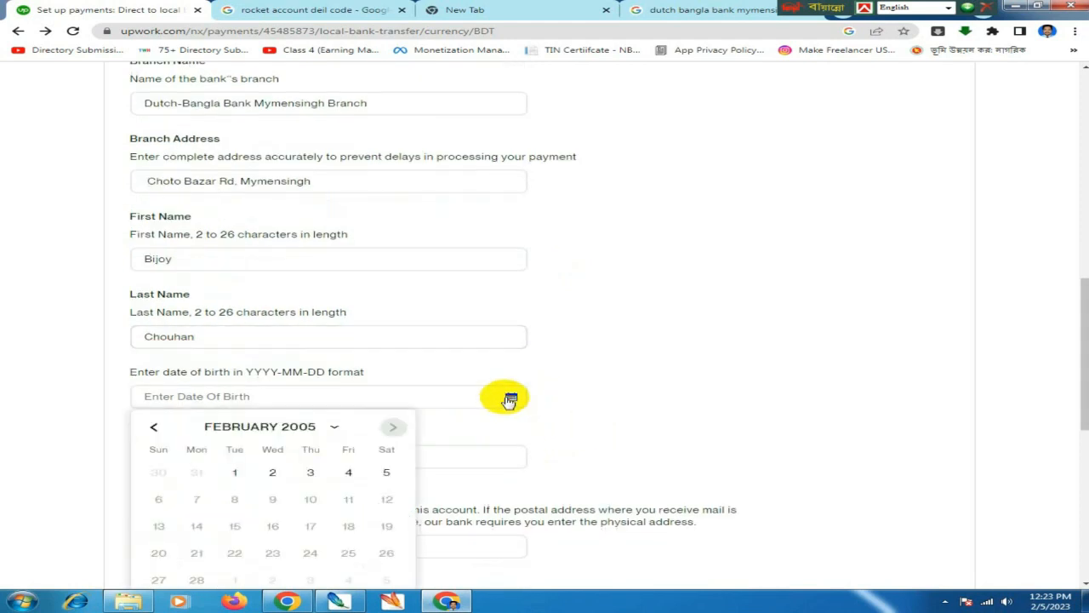
pyautogui.scroll(-1, 278, 371)
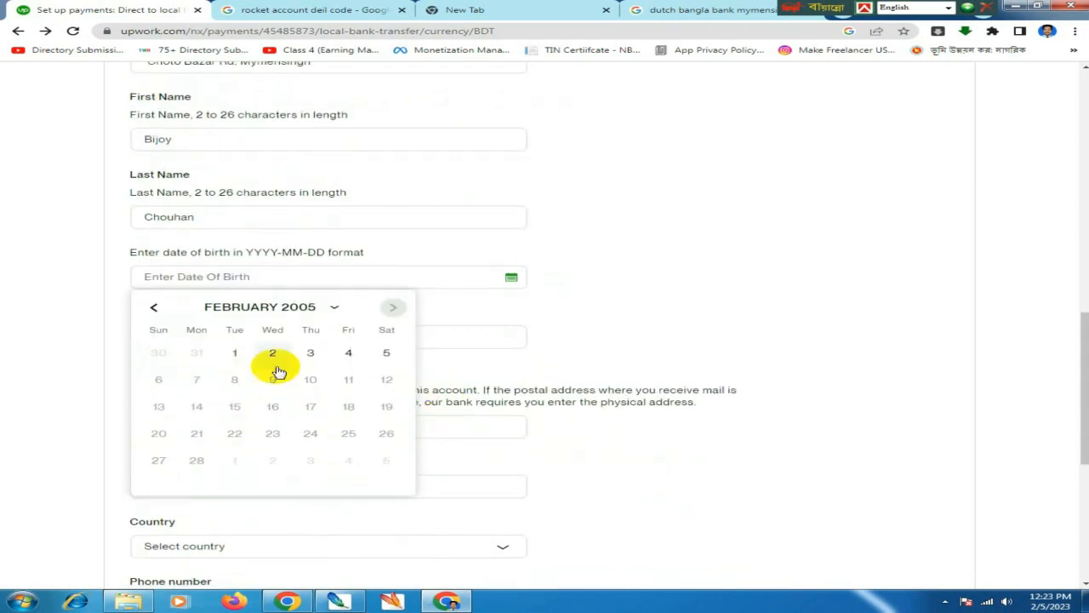
pyautogui.click(285, 308)
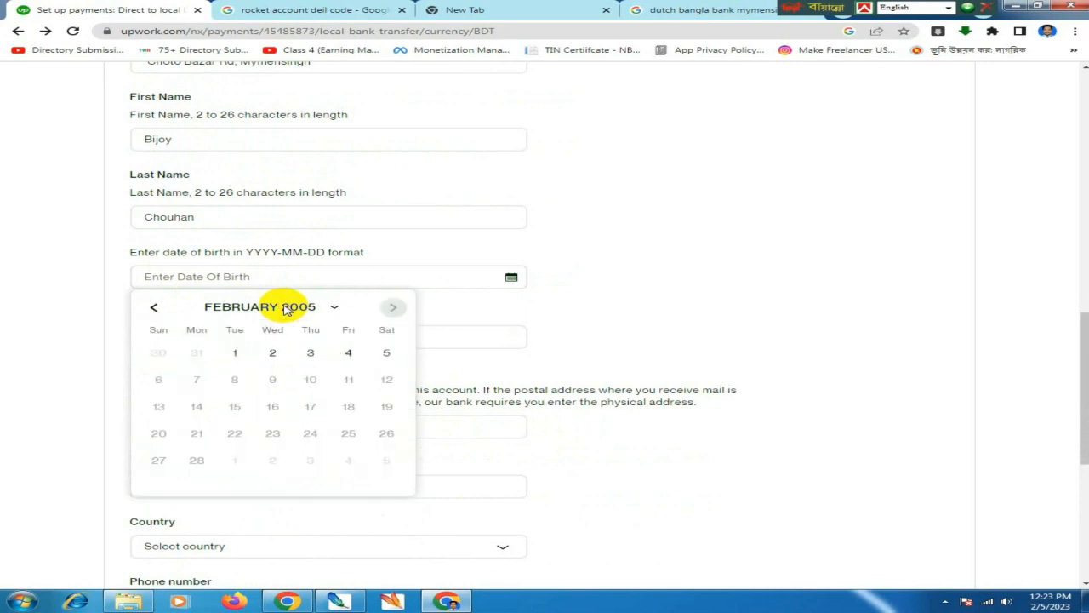
pyautogui.click(288, 308)
pyautogui.click(287, 308)
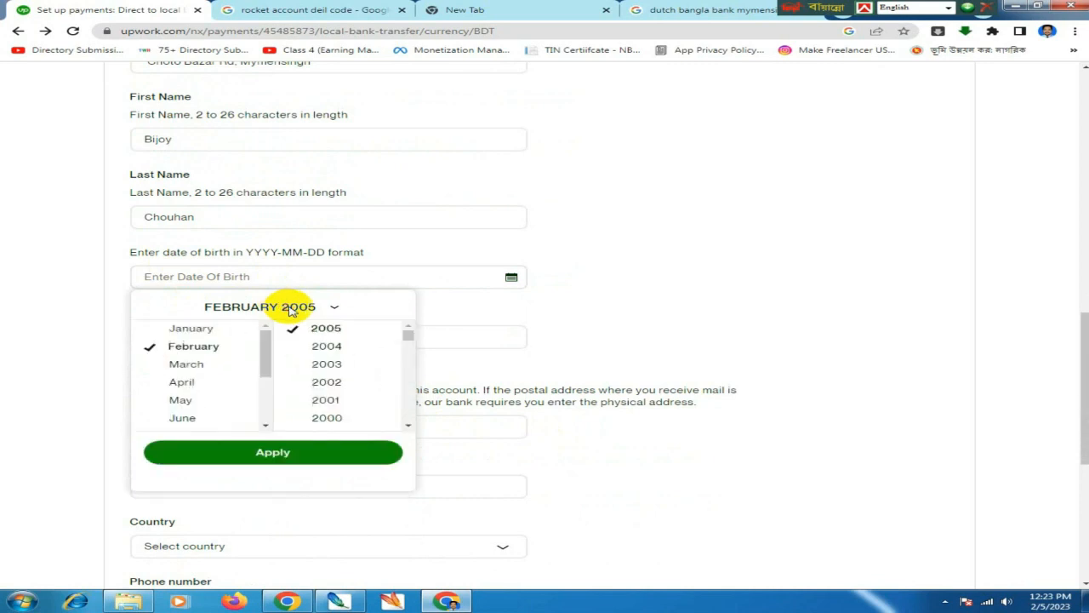
pyautogui.click(287, 308)
pyautogui.click(303, 310)
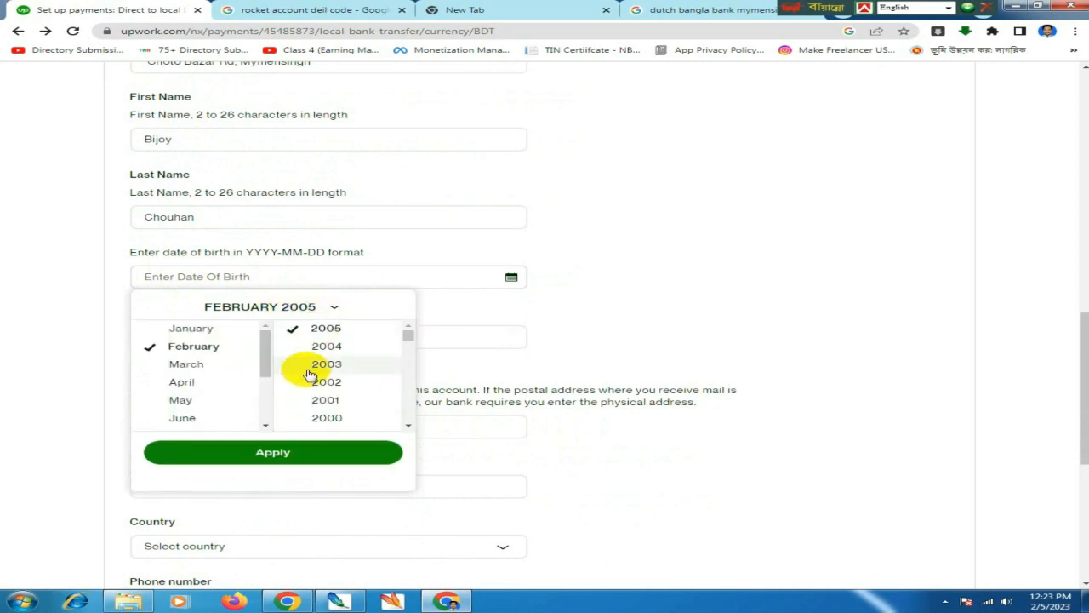
# - Pick July 1998, apply it, and choose day 10 as the birth date
pyautogui.scroll(2, 307, 374)
pyautogui.scroll(-3, 323, 490)
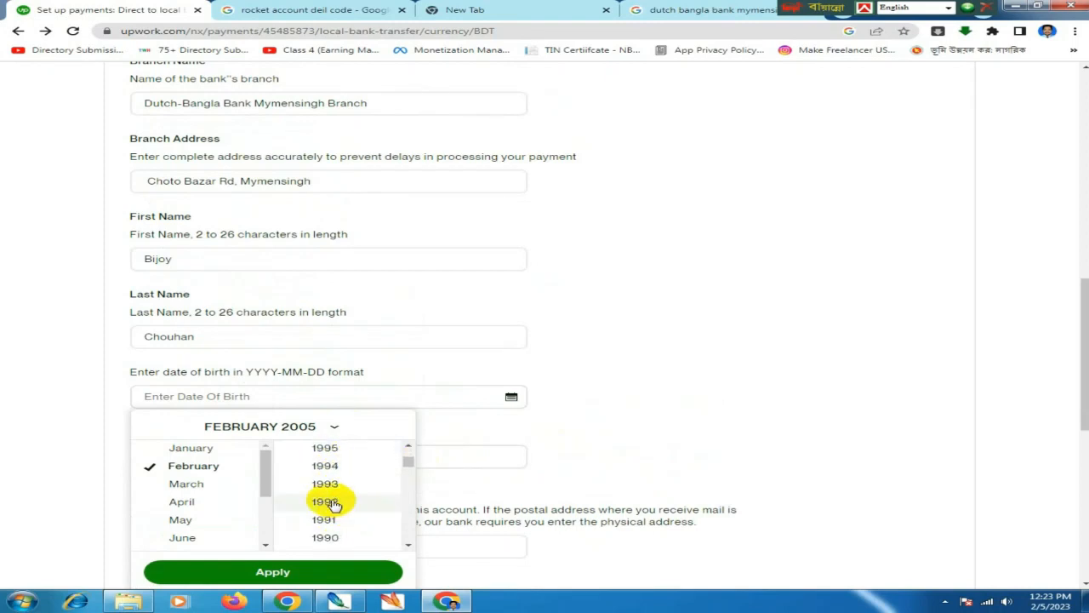
pyautogui.scroll(1, 345, 501)
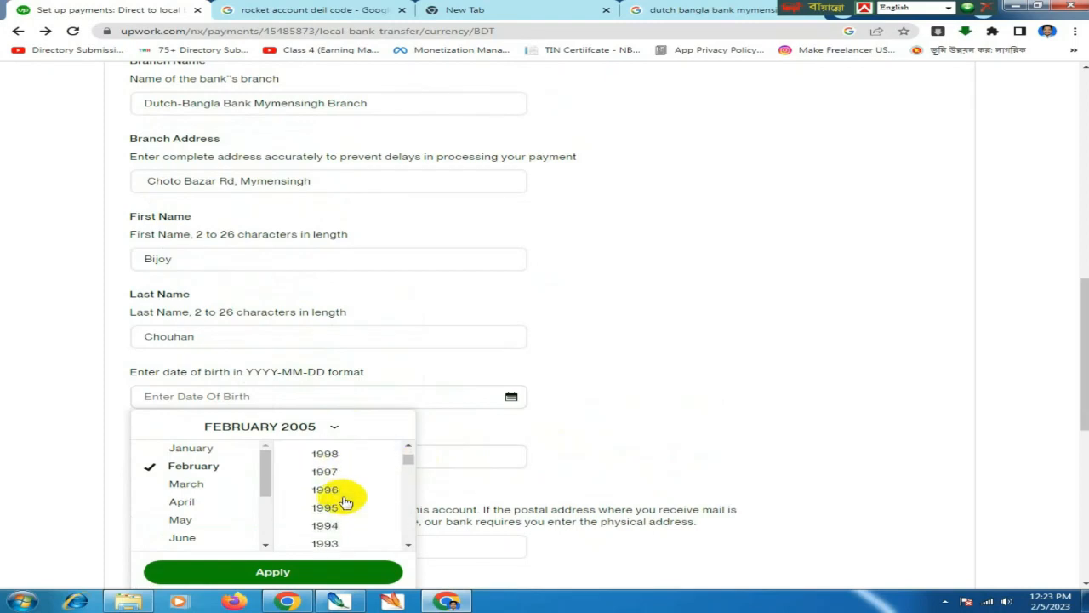
pyautogui.click(324, 454)
pyautogui.scroll(-2, 189, 498)
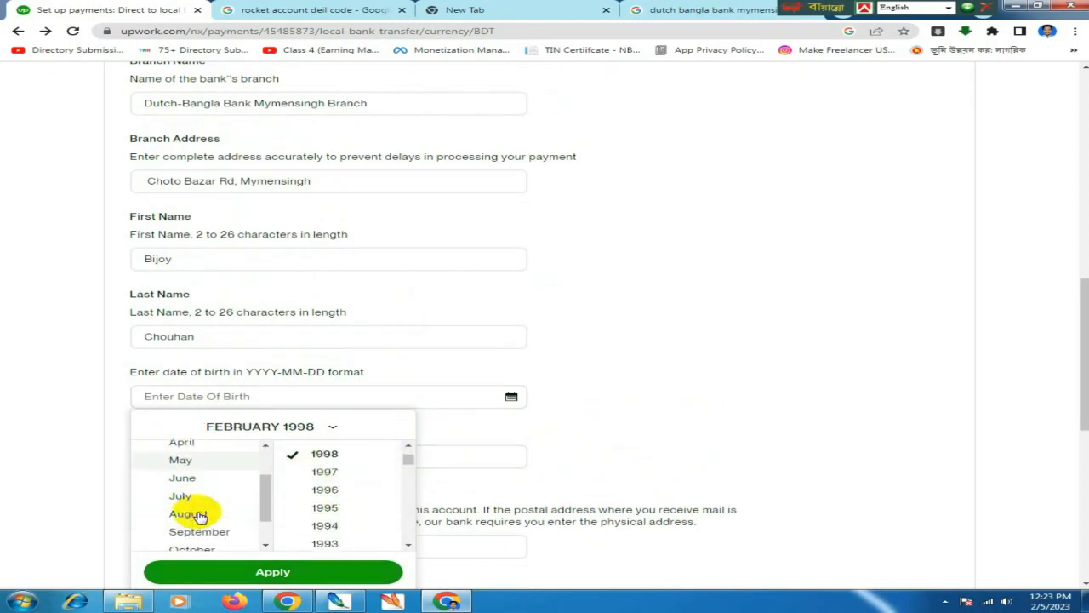
pyautogui.click(187, 495)
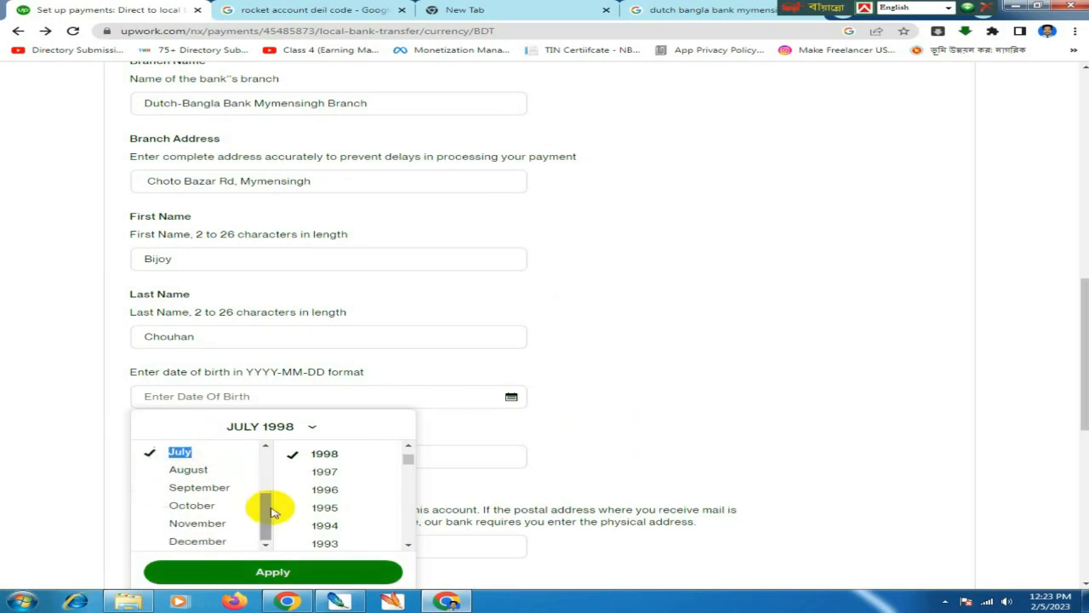
pyautogui.click(289, 572)
pyautogui.scroll(-1, 327, 468)
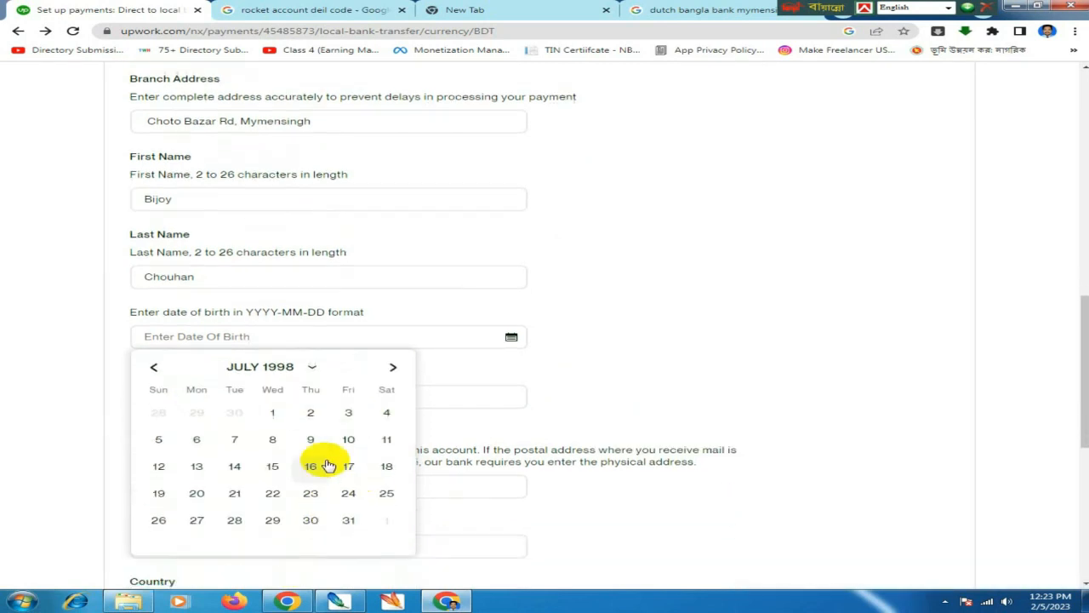
pyautogui.click(346, 440)
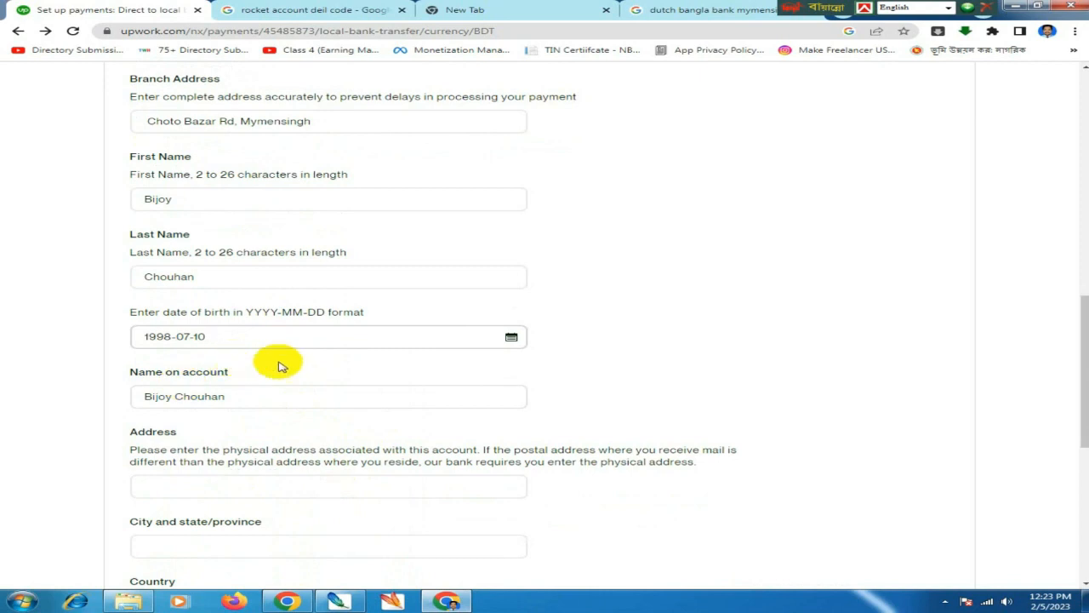
# - Enter the account holder's street address in the Address field
pyautogui.scroll(-1, 281, 404)
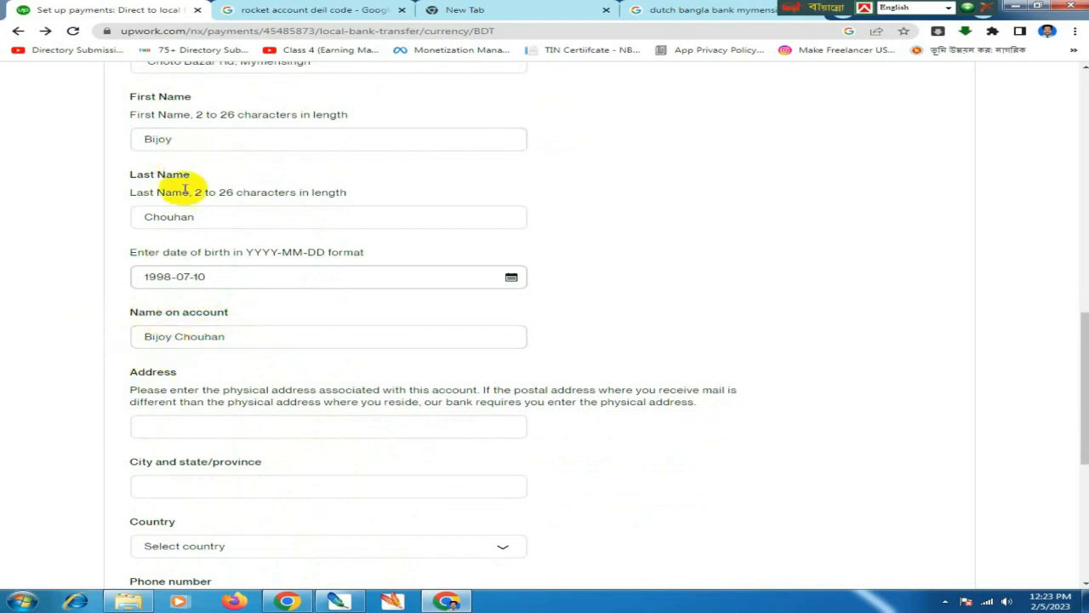
pyautogui.scroll(-1, 285, 319)
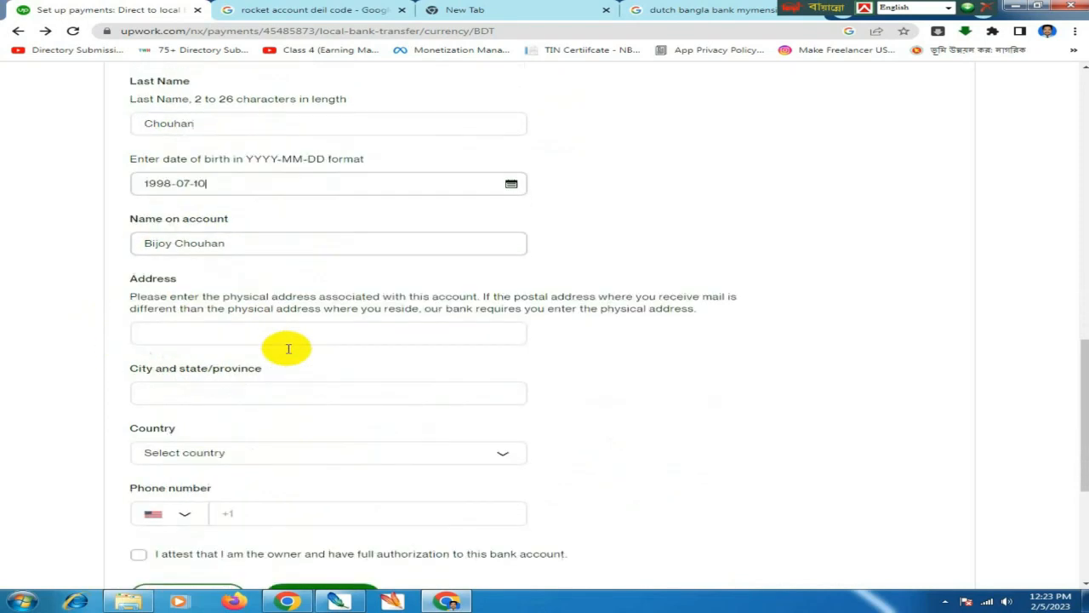
pyautogui.scroll(2, 221, 239)
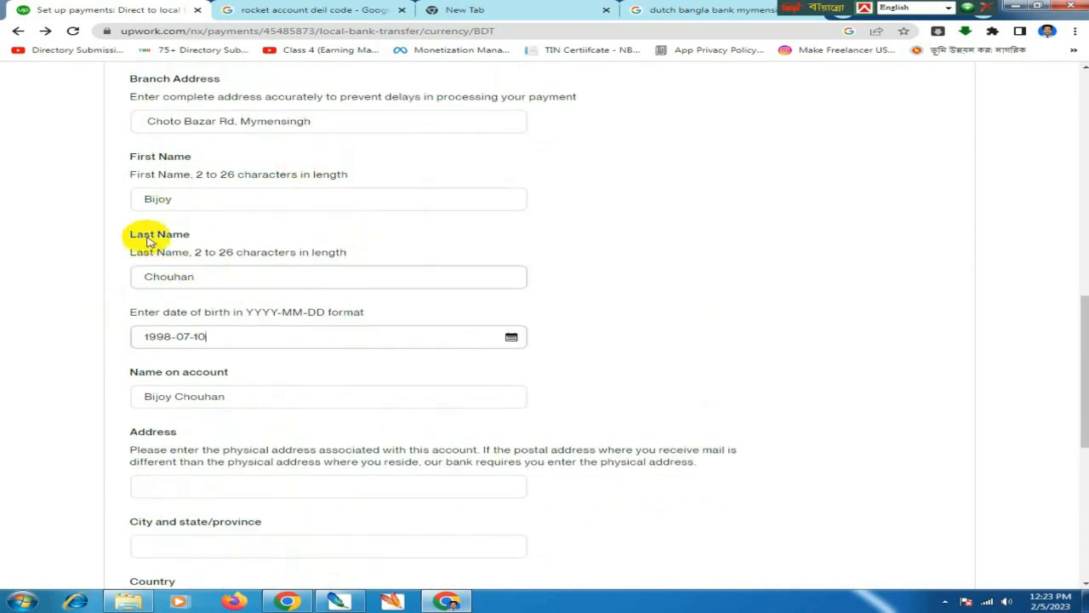
pyautogui.scroll(-1, 326, 405)
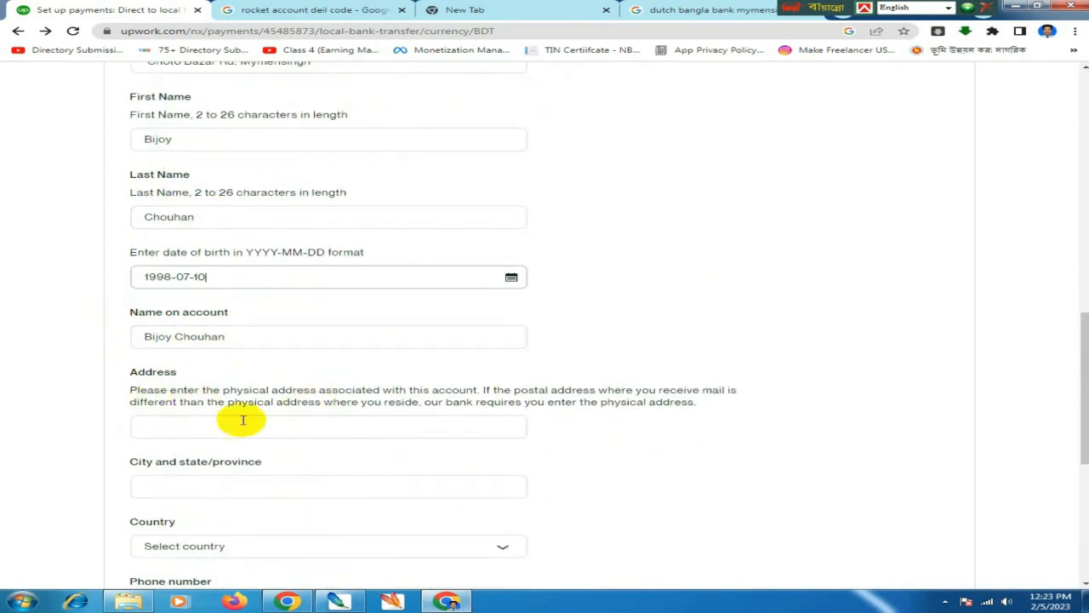
pyautogui.click(200, 426)
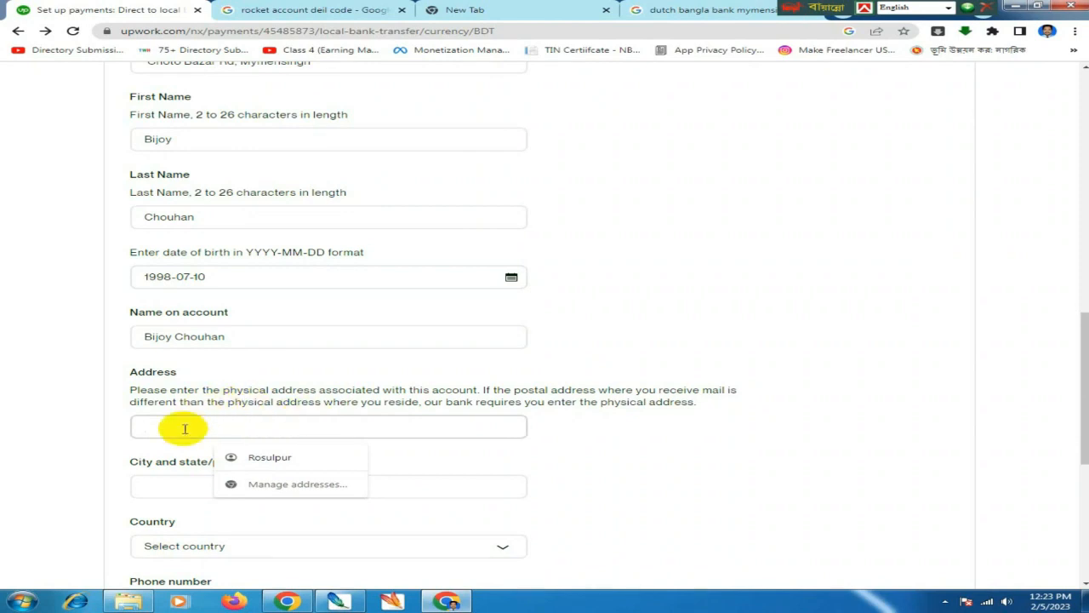
pyautogui.write('D')
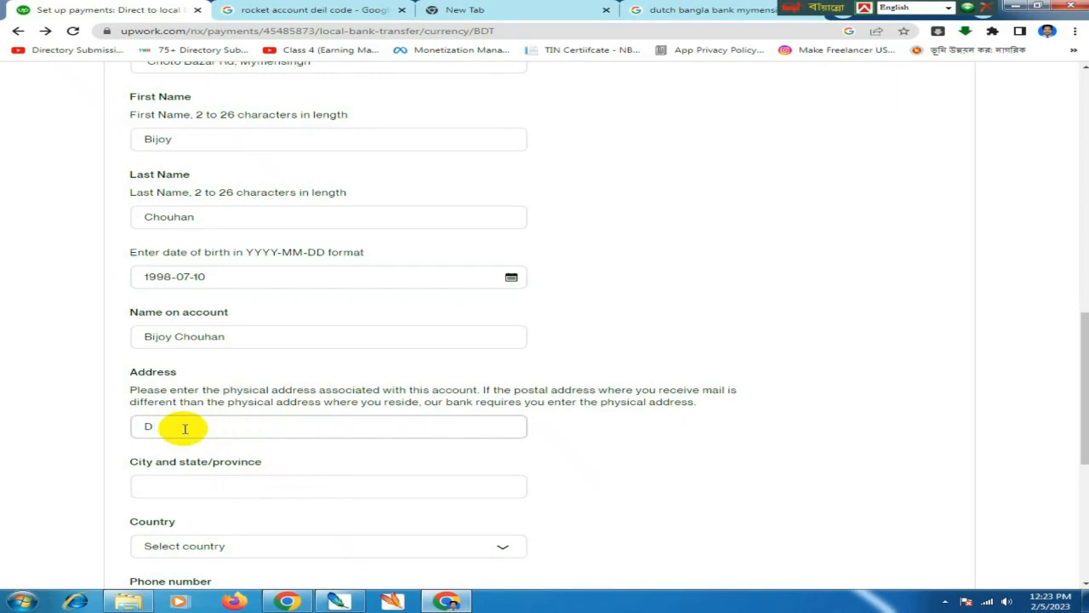
pyautogui.press('BackSpace')
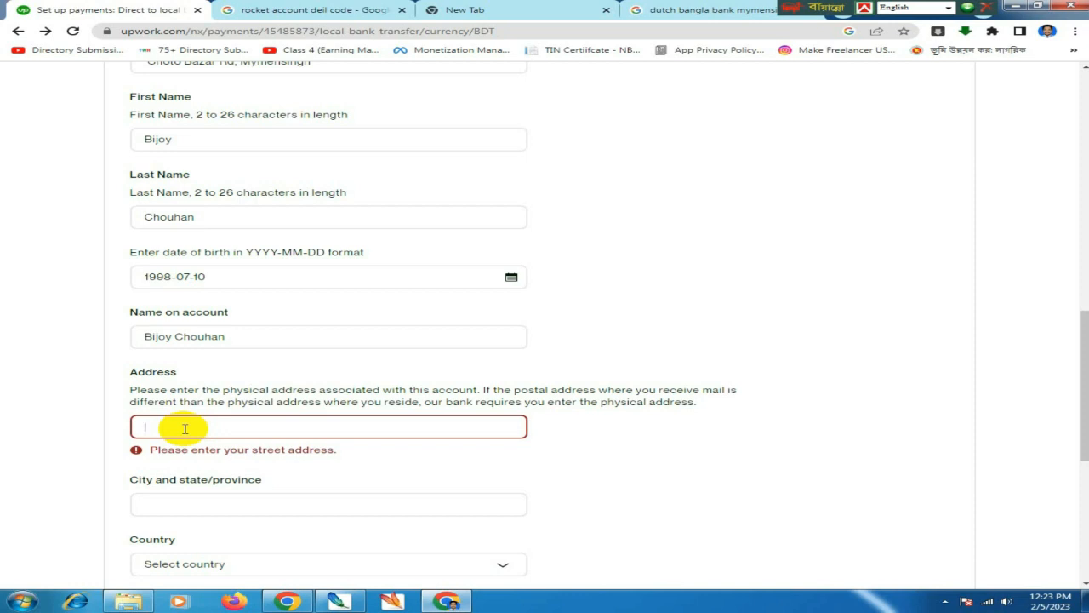
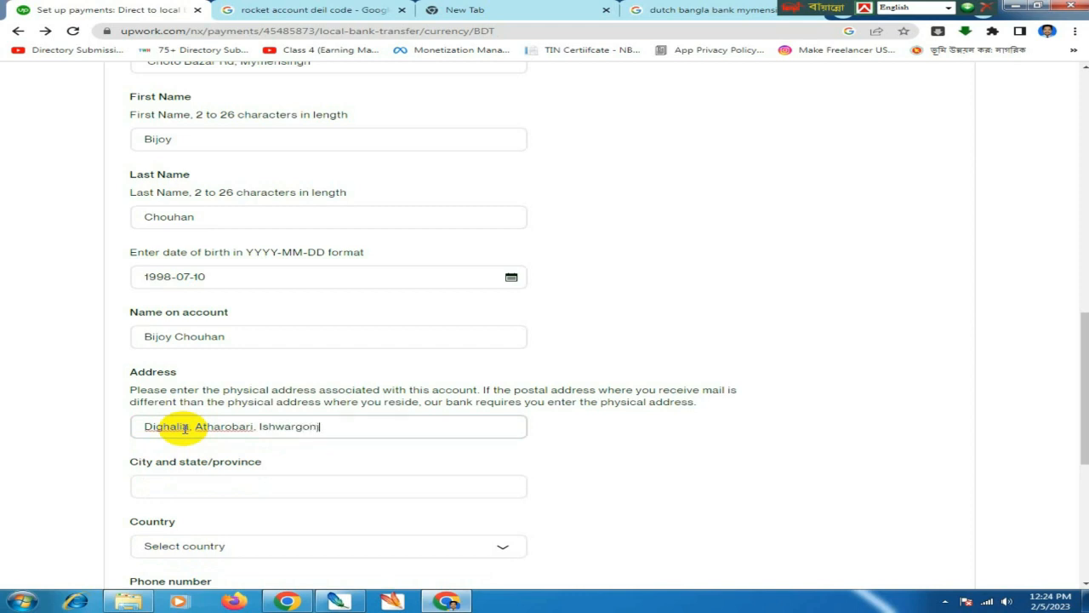
# - Fill in Mymensingh as the city and state/province
pyautogui.click(203, 484)
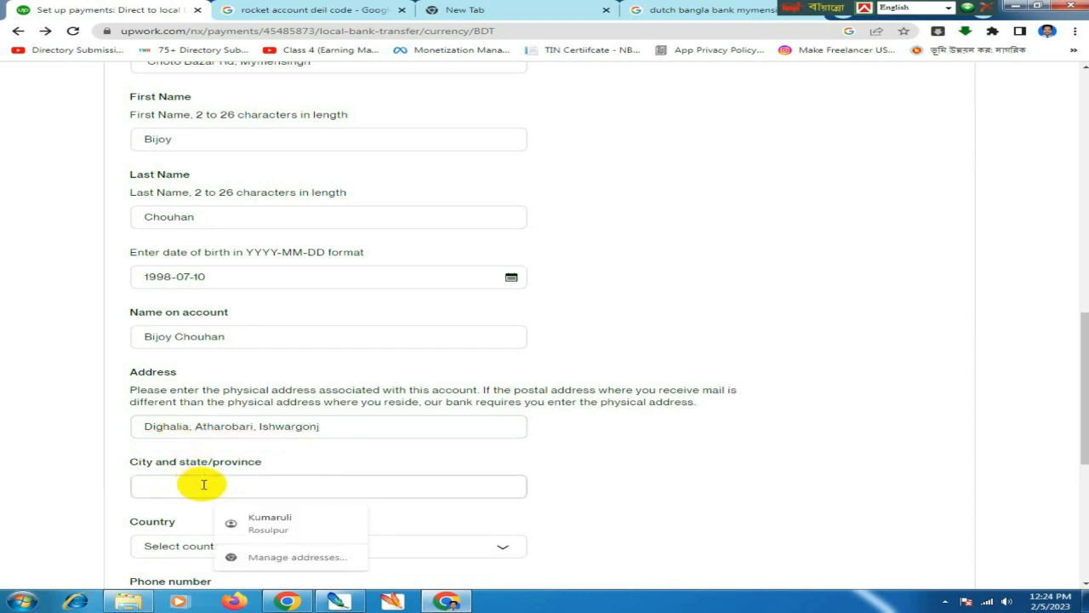
pyautogui.write('Mymensingh')
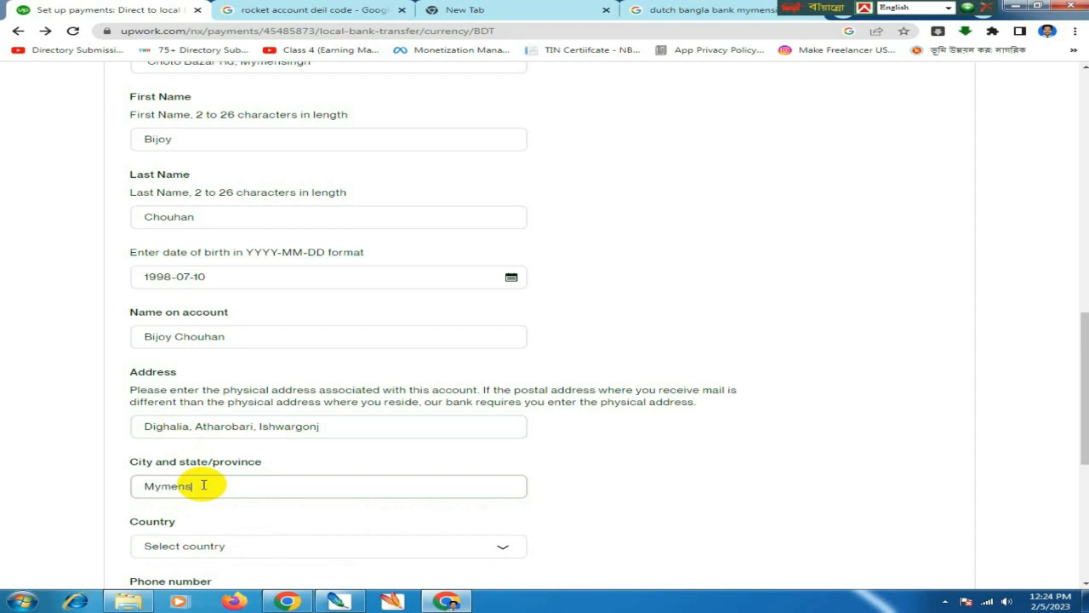
pyautogui.scroll(-1, 203, 485)
# - Set the account country to Bangladesh
pyautogui.click(214, 428)
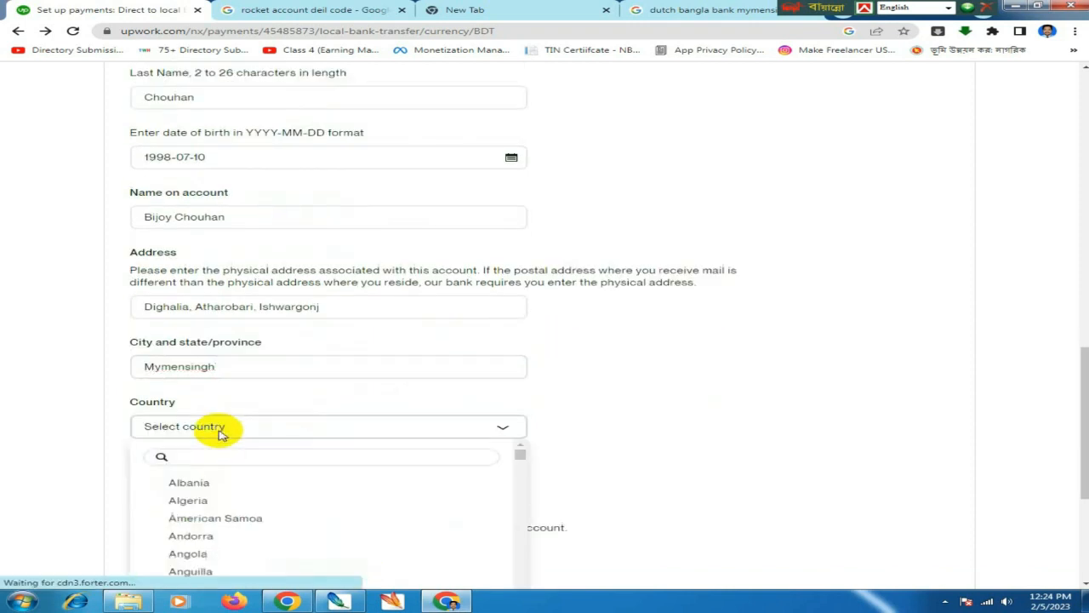
pyautogui.click(221, 434)
pyautogui.click(220, 434)
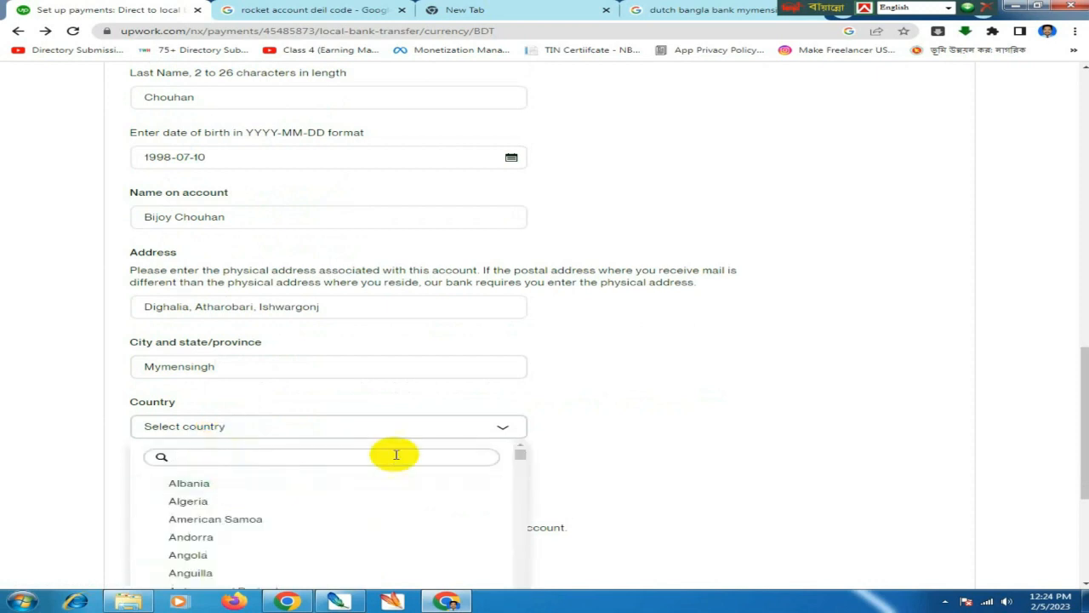
pyautogui.scroll(-2, 457, 452)
pyautogui.scroll(-3, 324, 515)
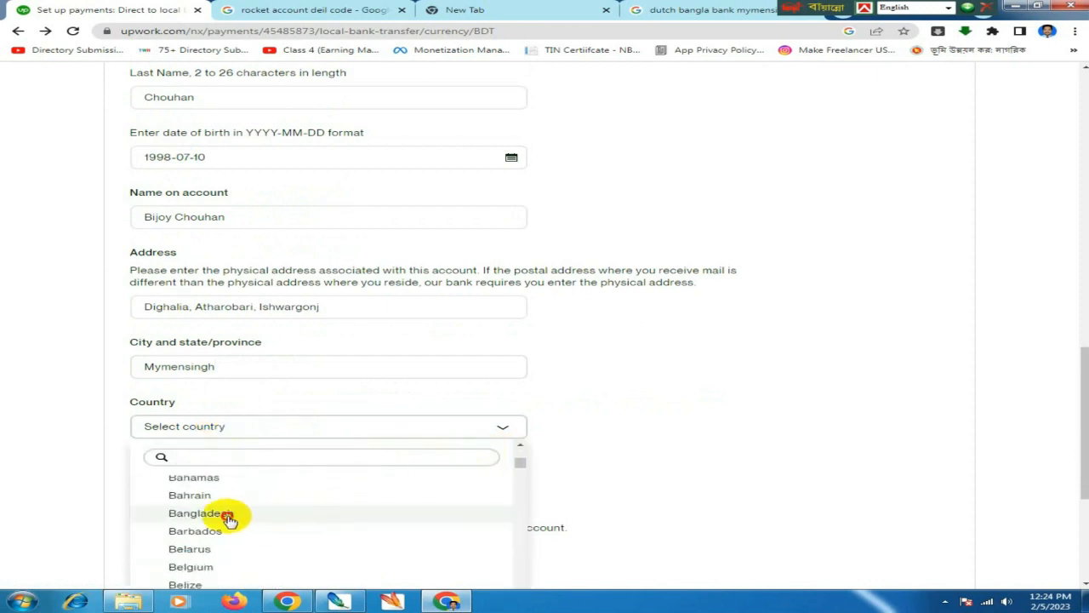
pyautogui.click(219, 516)
pyautogui.scroll(-1, 242, 424)
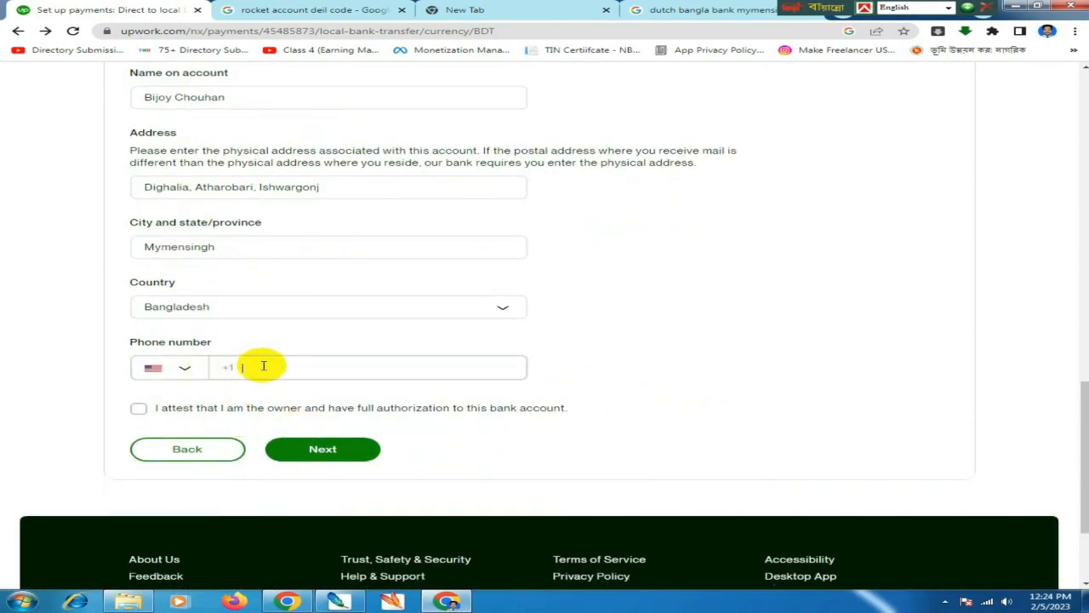
# - Enter the phone number with Bangladesh's +880 code, attest to account ownership, and continue
pyautogui.click(174, 375)
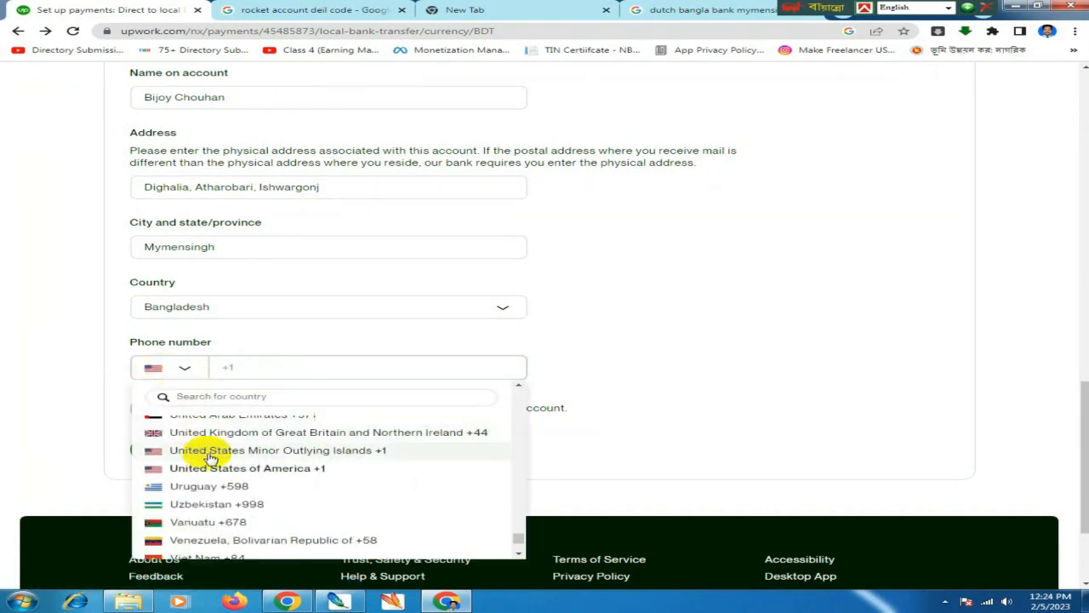
pyautogui.scroll(1, 204, 476)
pyautogui.scroll(15, 200, 483)
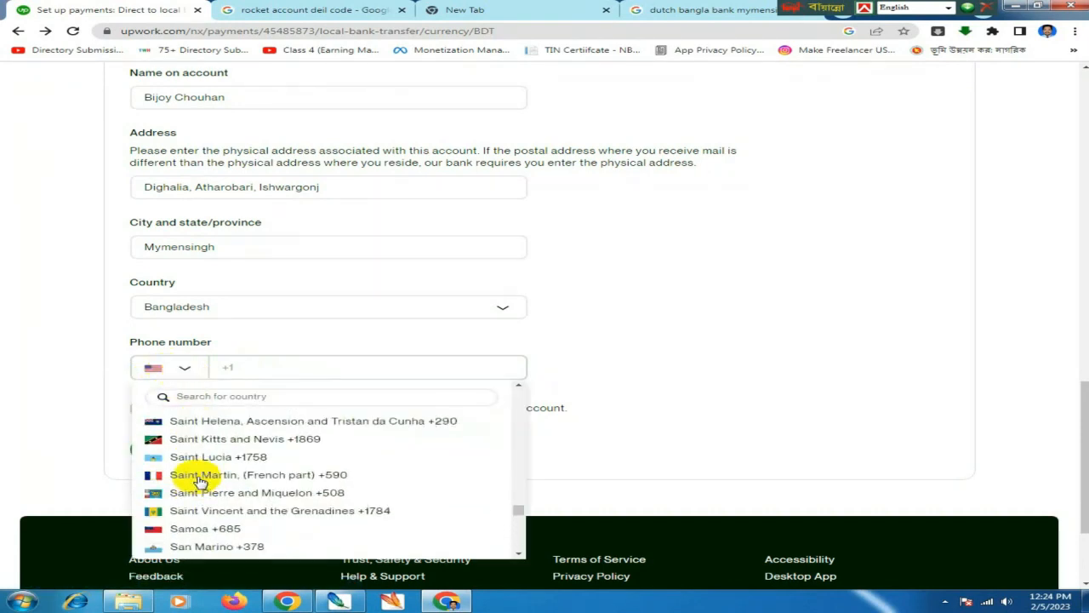
pyautogui.scroll(15, 200, 483)
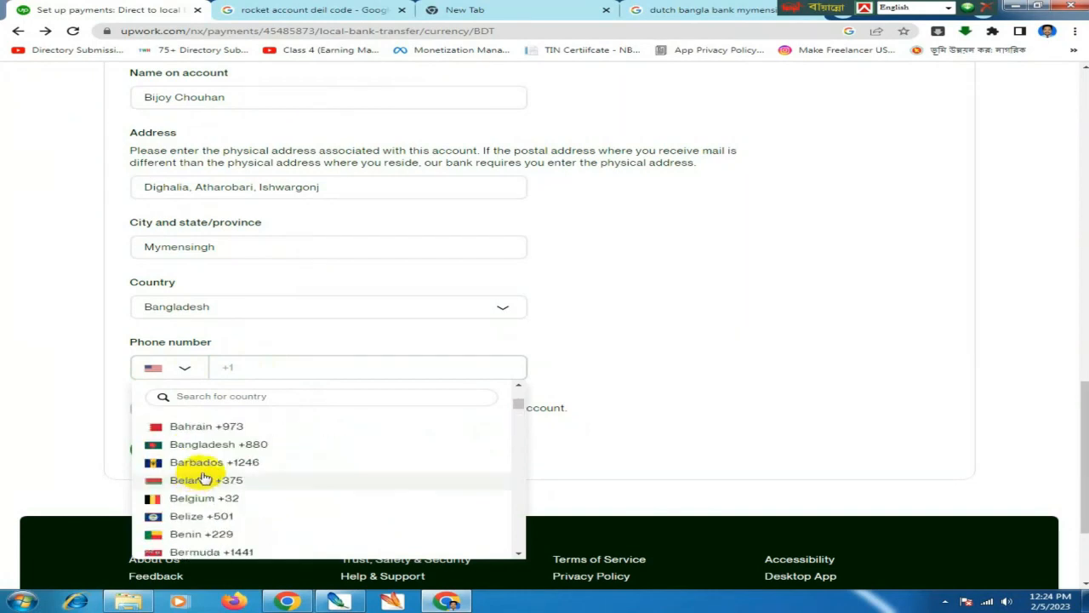
pyautogui.click(274, 444)
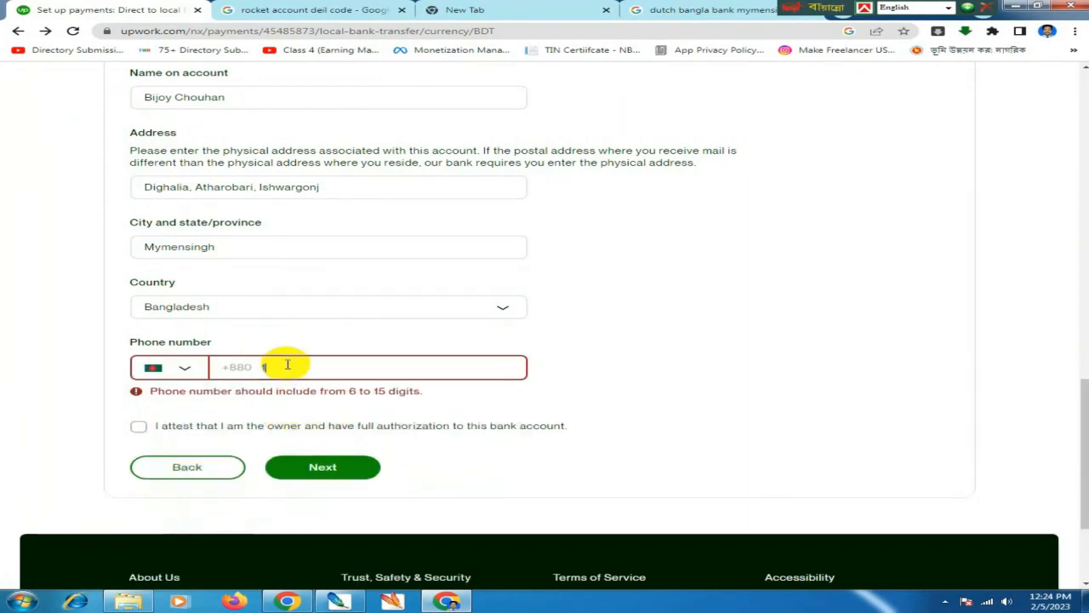
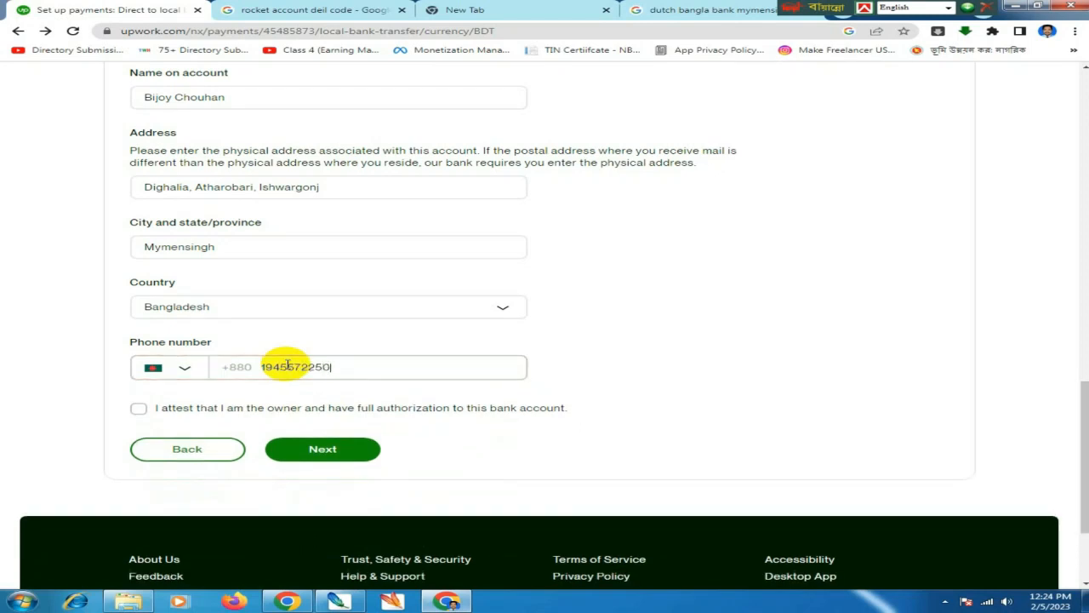
pyautogui.click(138, 409)
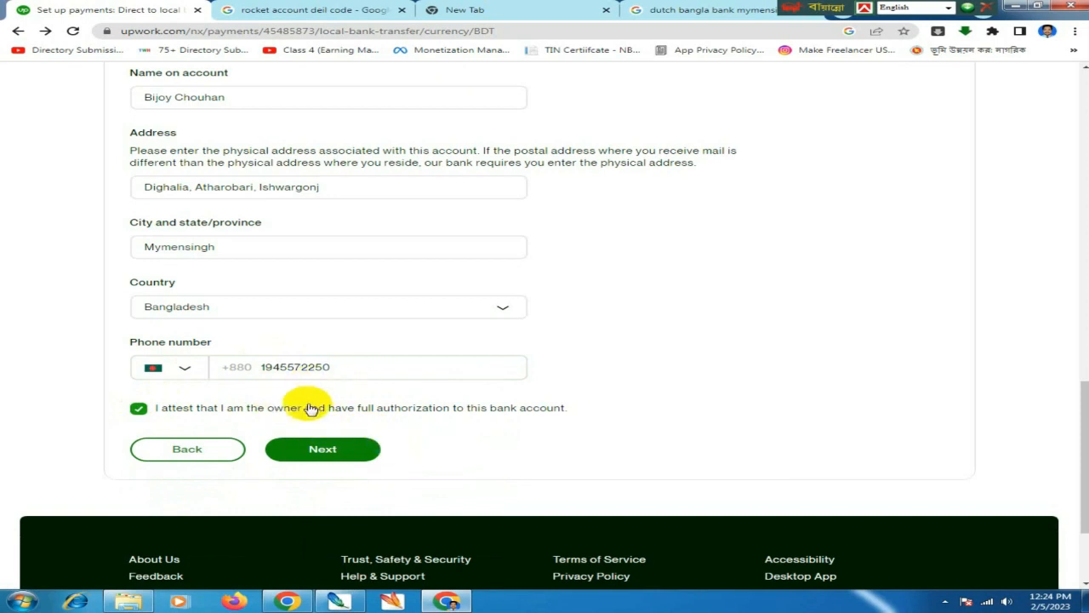
pyautogui.click(332, 452)
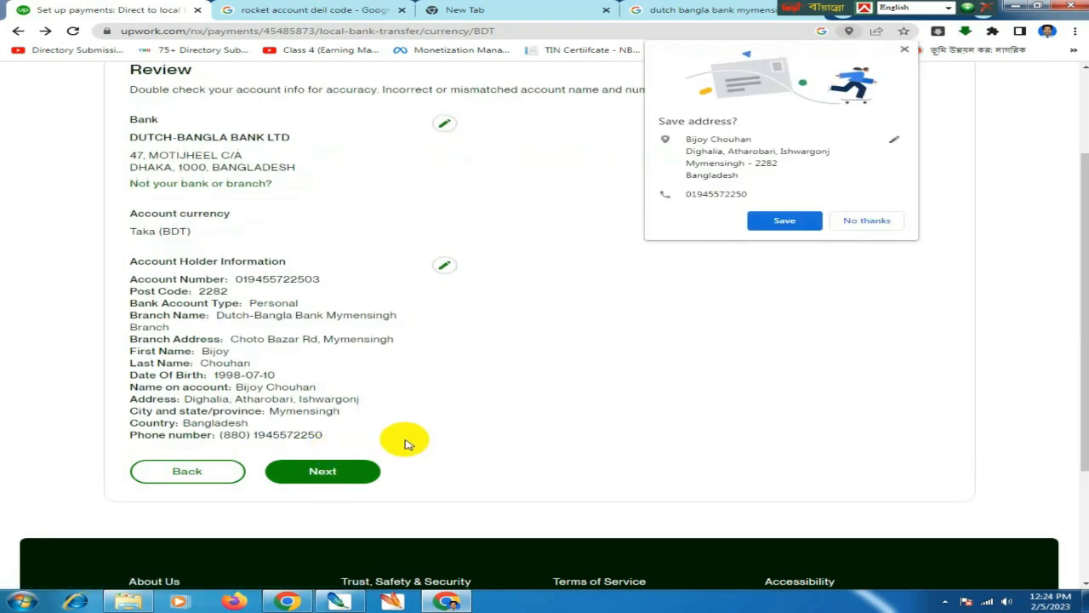
# - Save the address in Chrome, then confirm the reviewed Dutch-Bangla Bank details to add the account
pyautogui.click(800, 223)
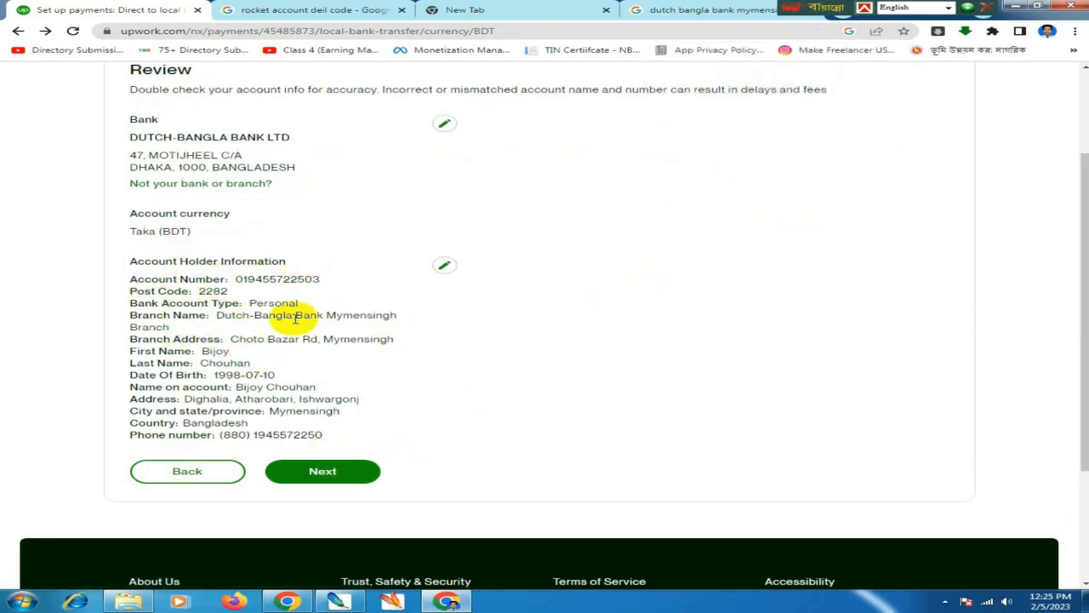
pyautogui.click(323, 473)
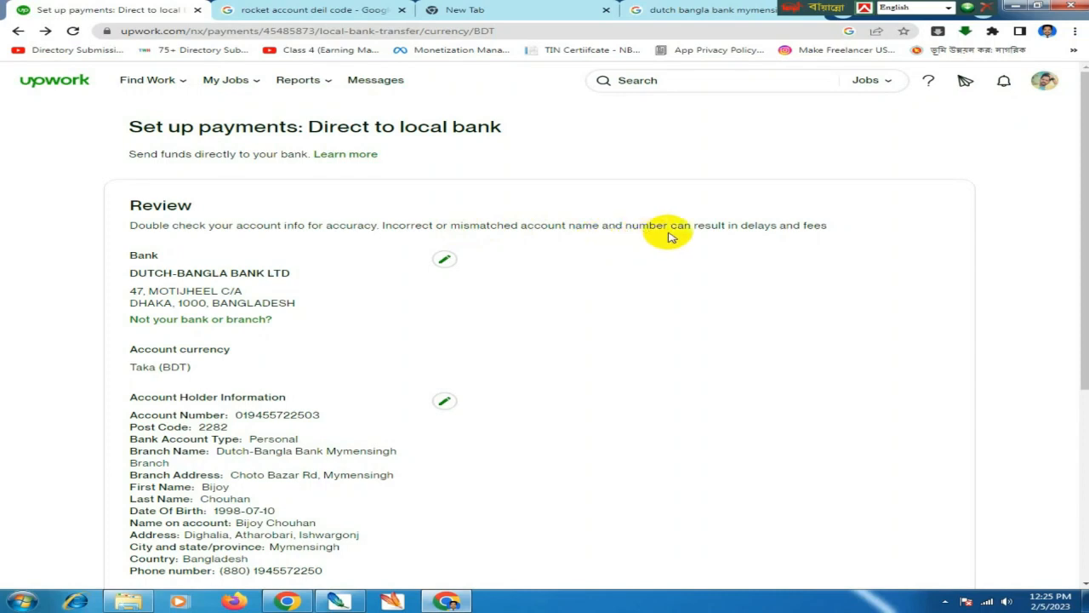
pyautogui.scroll(-2, 553, 295)
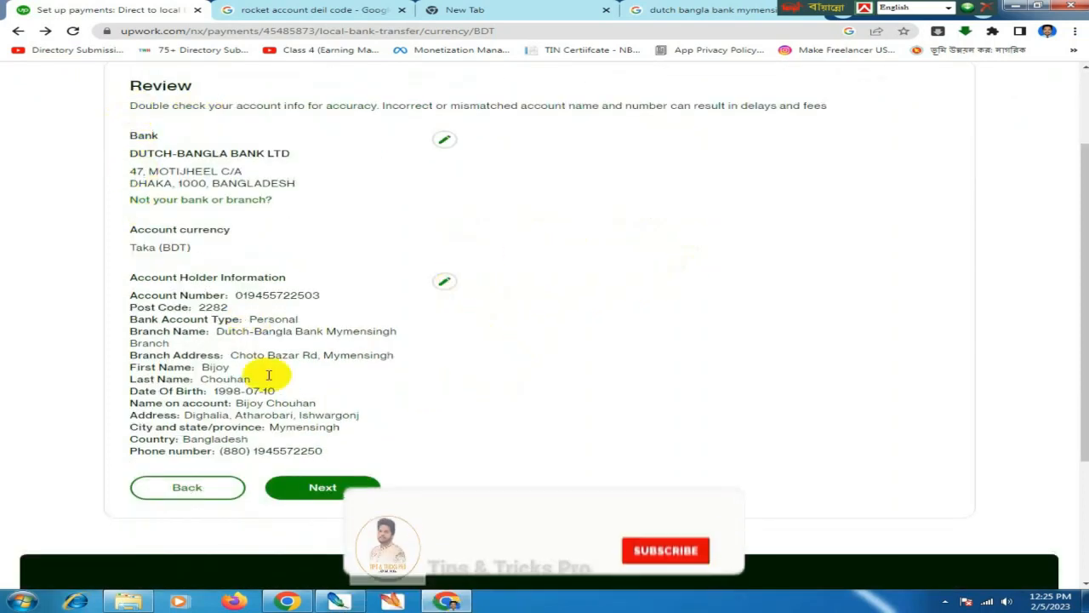
pyautogui.click(330, 487)
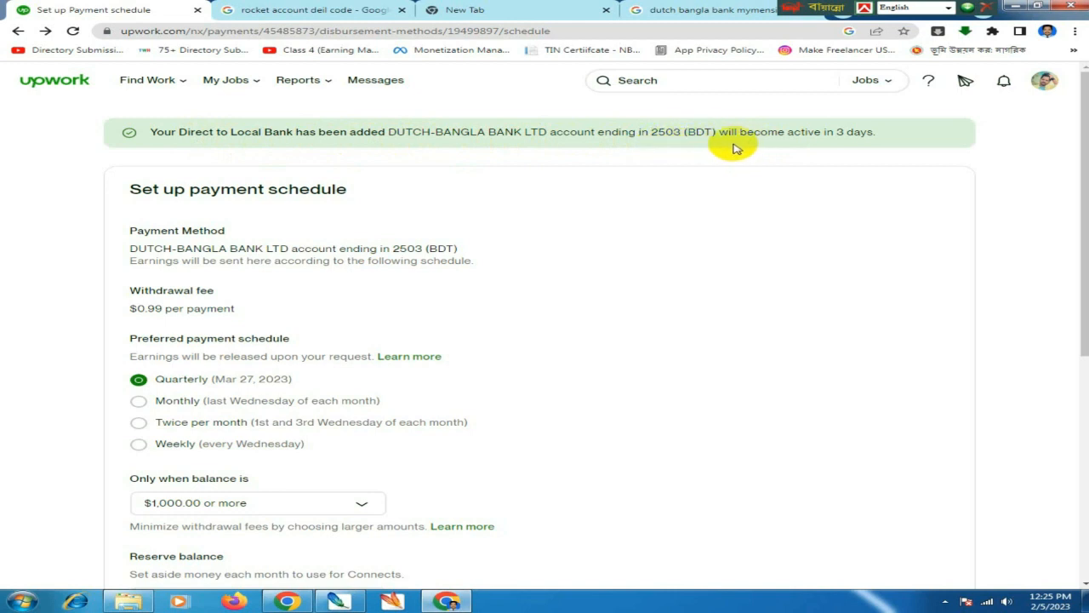
# - Keep the Quarterly schedule with the $1,000.00 minimum balance threshold
pyautogui.scroll(-1, 655, 247)
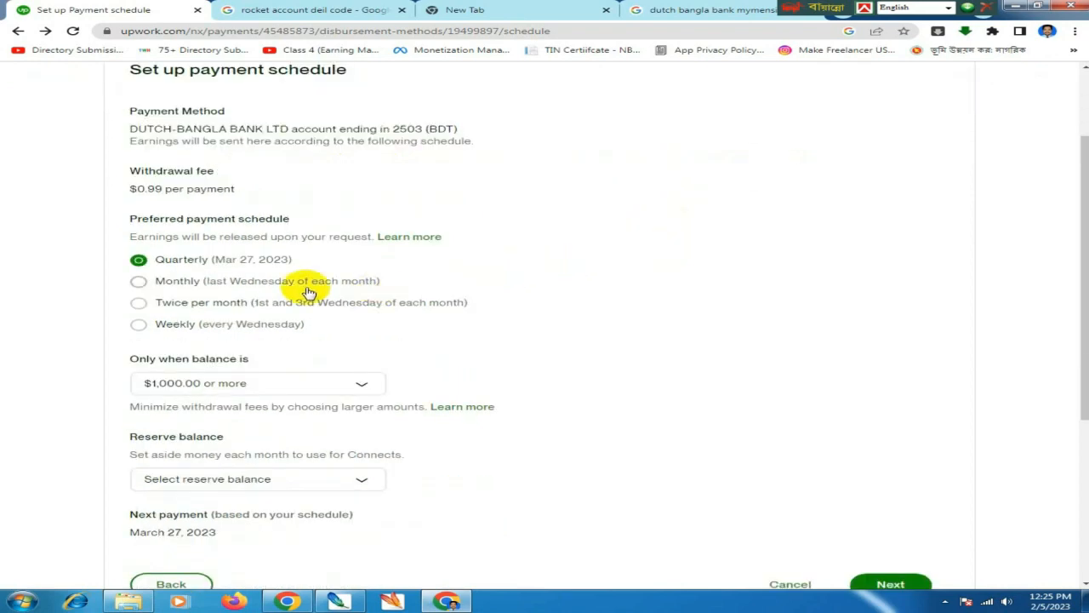
pyautogui.scroll(-2, 400, 308)
pyautogui.scroll(1, 394, 304)
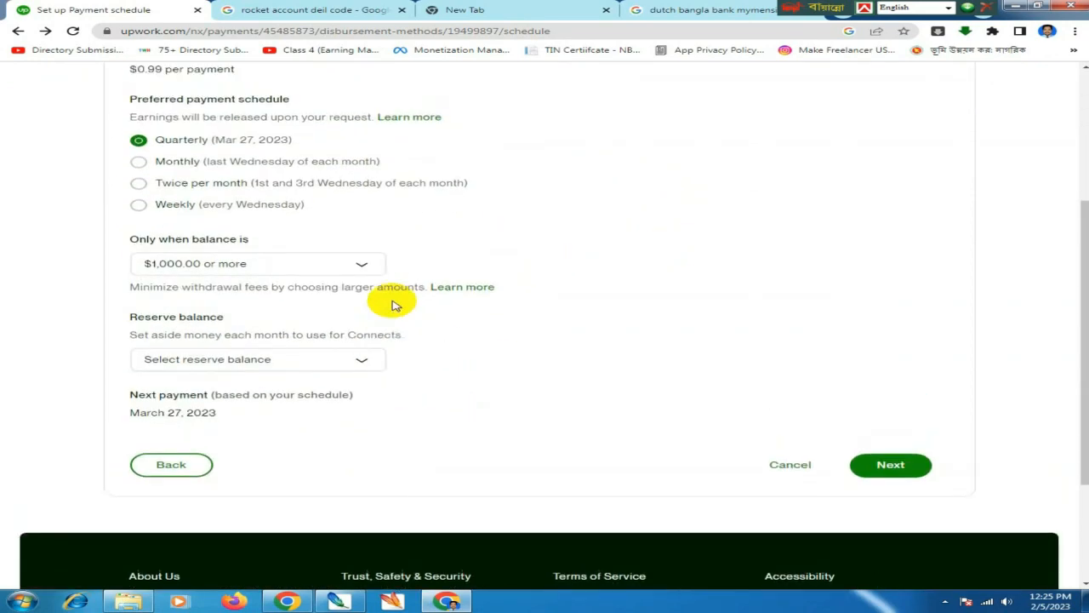
pyautogui.click(320, 268)
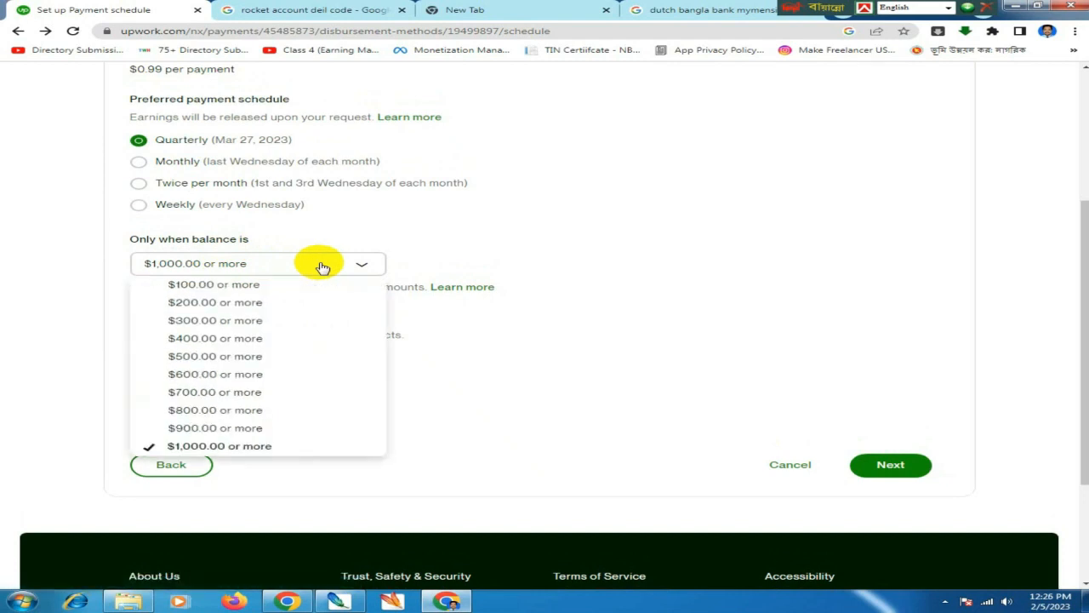
pyautogui.click(317, 265)
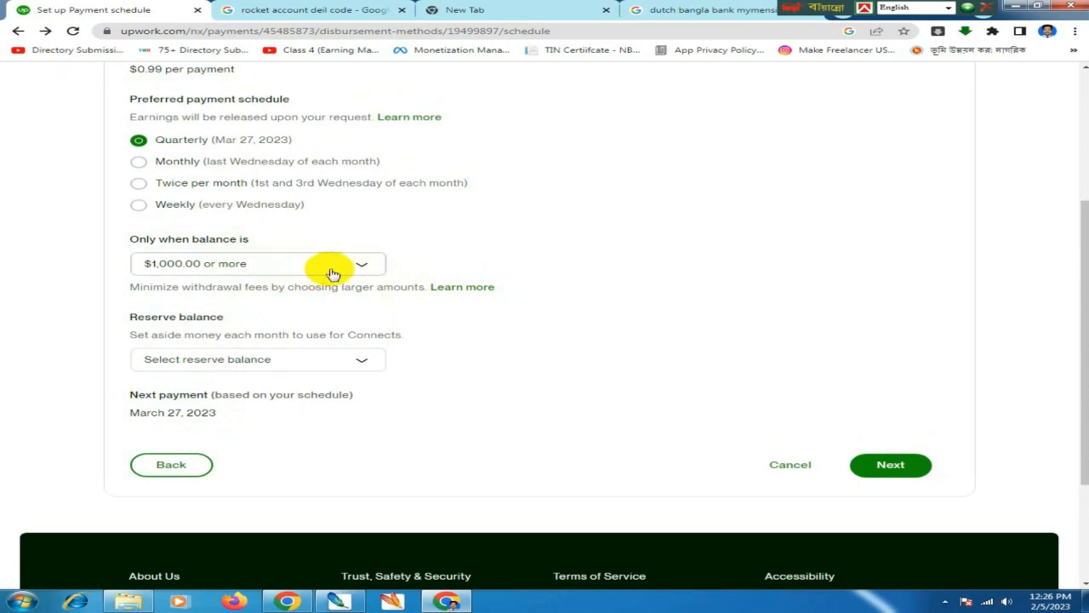
pyautogui.click(330, 359)
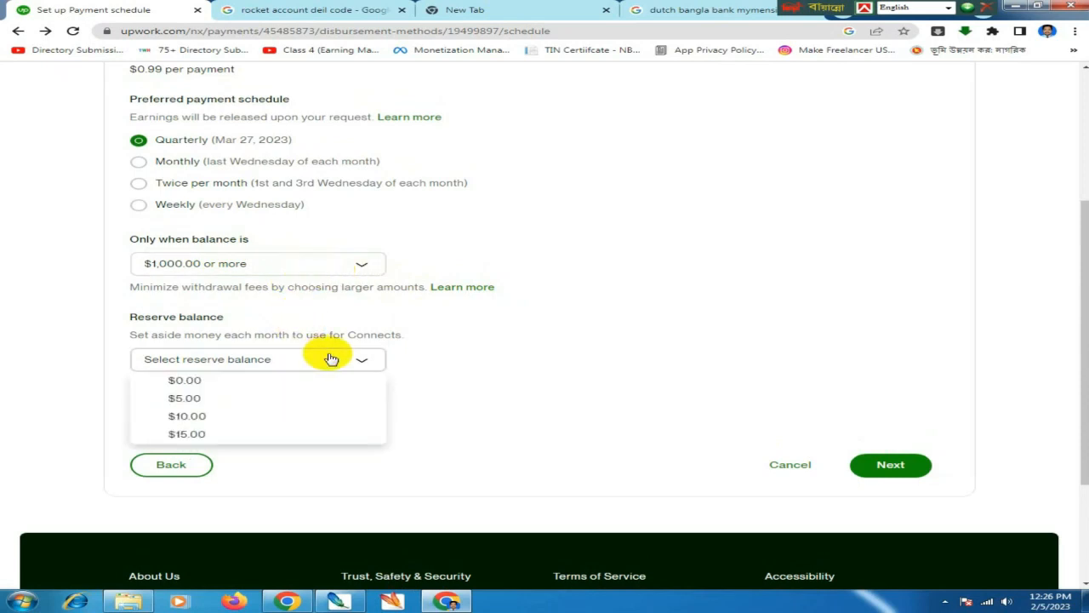
pyautogui.click(330, 358)
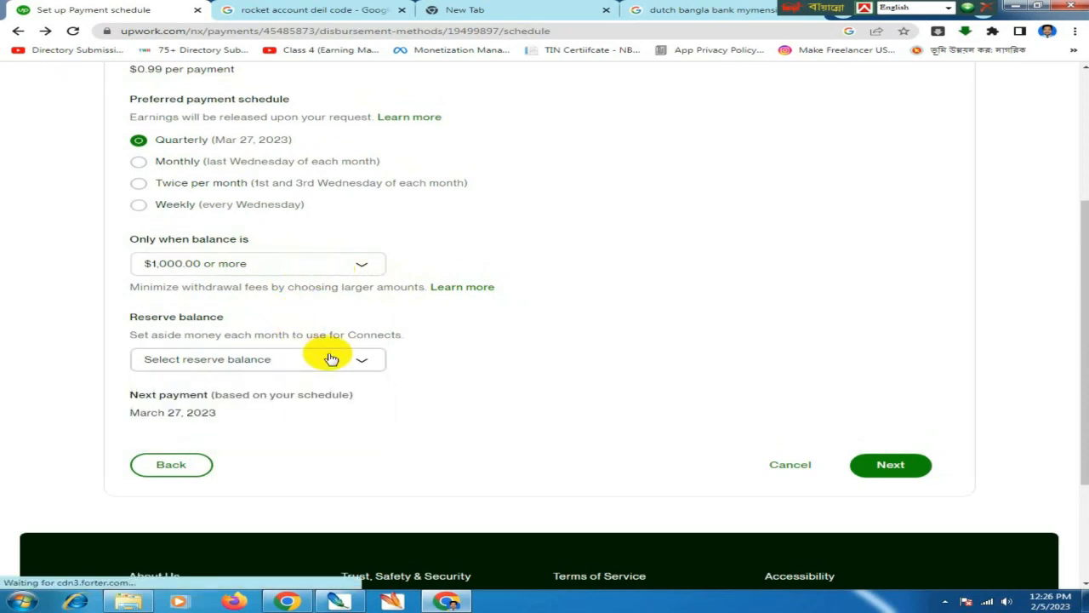
pyautogui.click(313, 263)
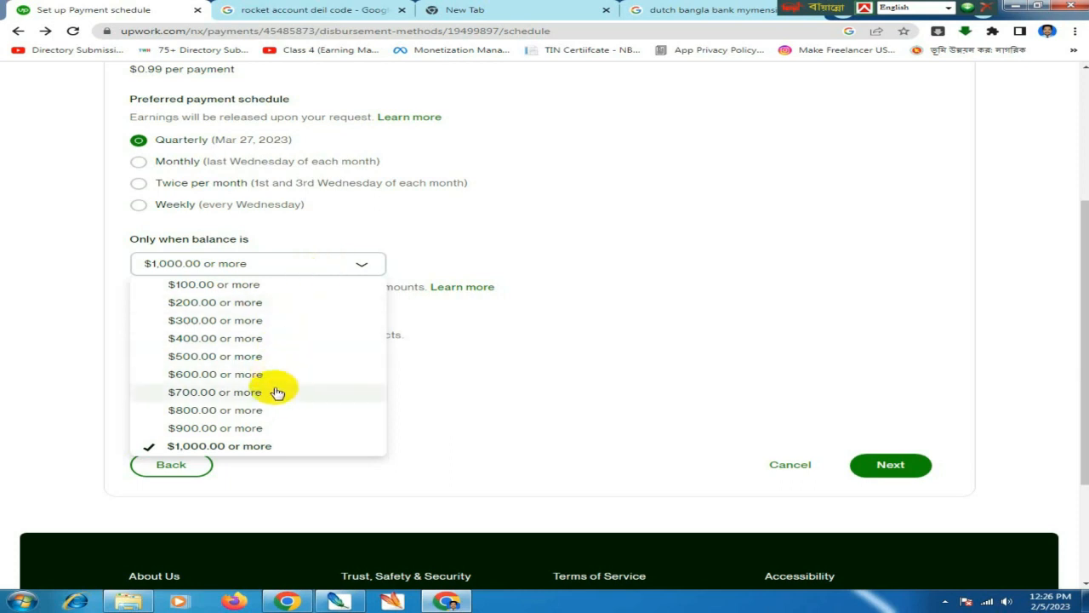
pyautogui.click(503, 365)
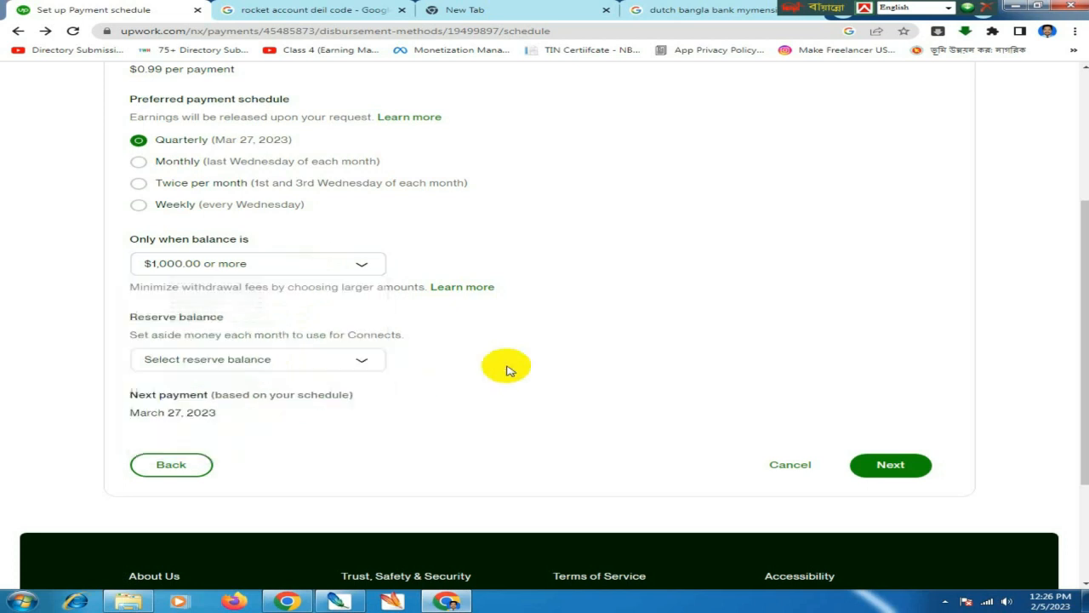
pyautogui.scroll(3, 571, 377)
pyautogui.scroll(-3, 594, 383)
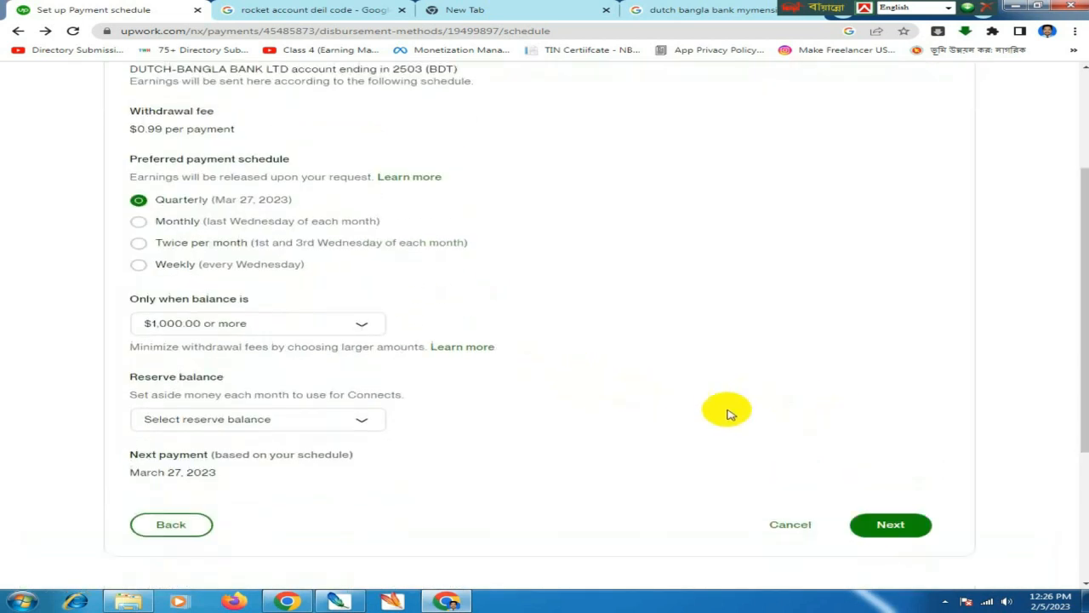
pyautogui.click(919, 520)
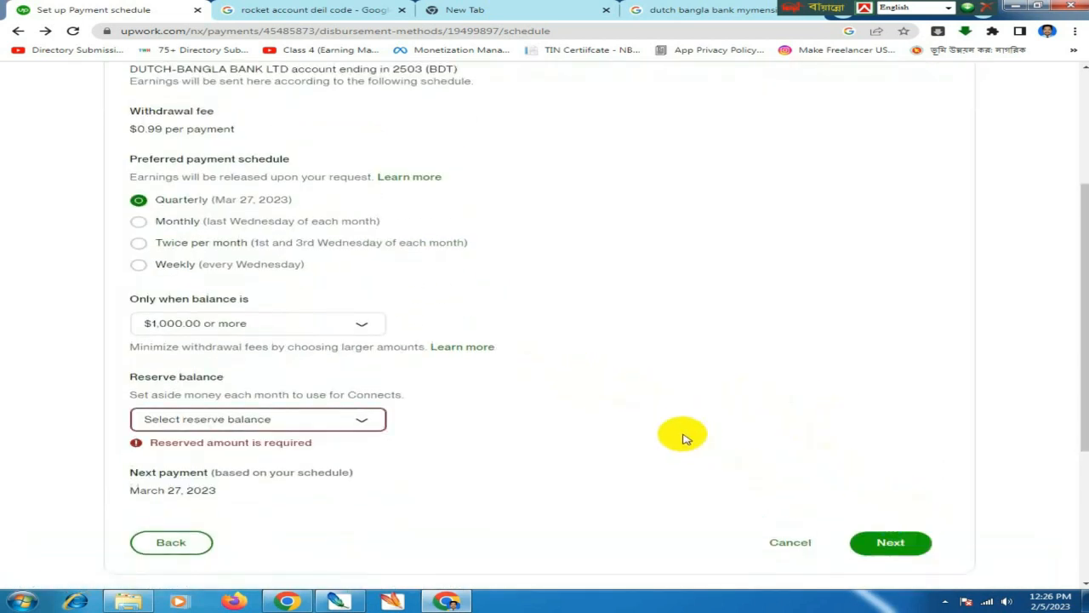
# - Set the reserve balance to $0.00 and save the payment schedule
pyautogui.click(328, 420)
pyautogui.click(329, 421)
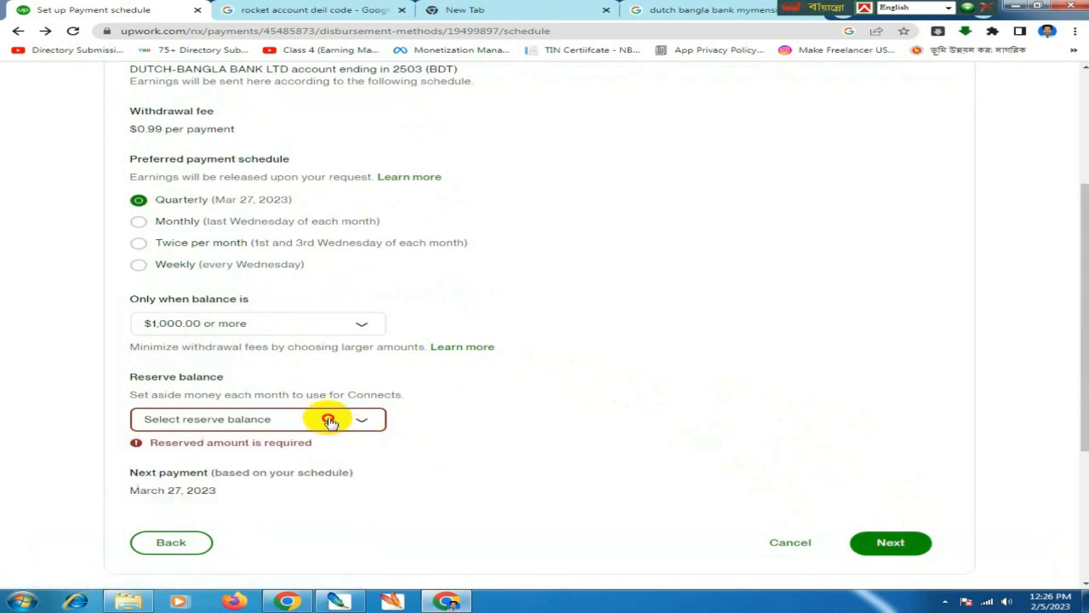
pyautogui.click(331, 422)
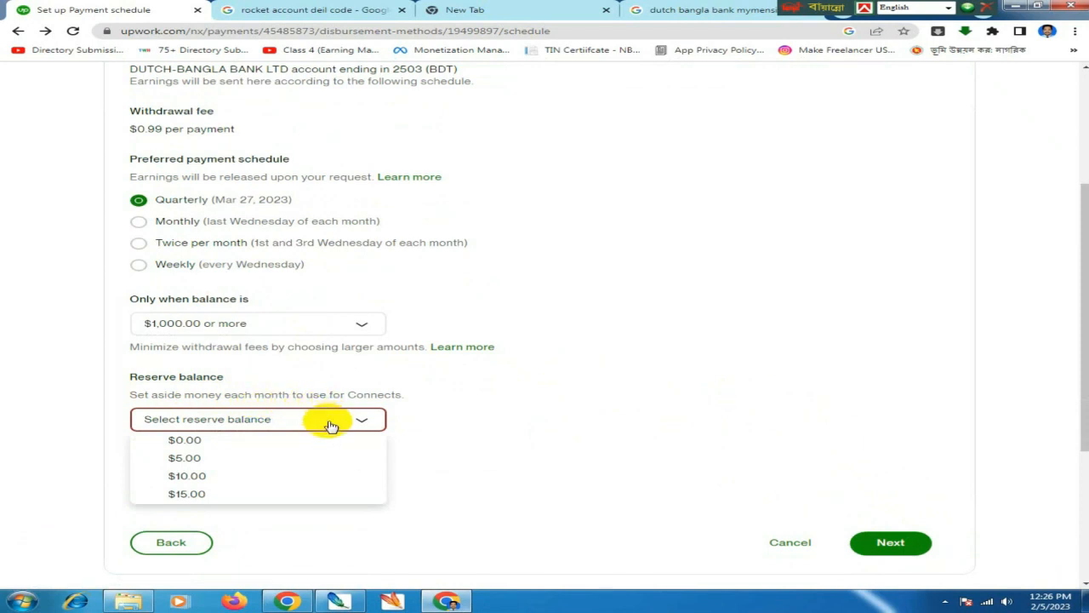
pyautogui.click(277, 443)
pyautogui.click(268, 430)
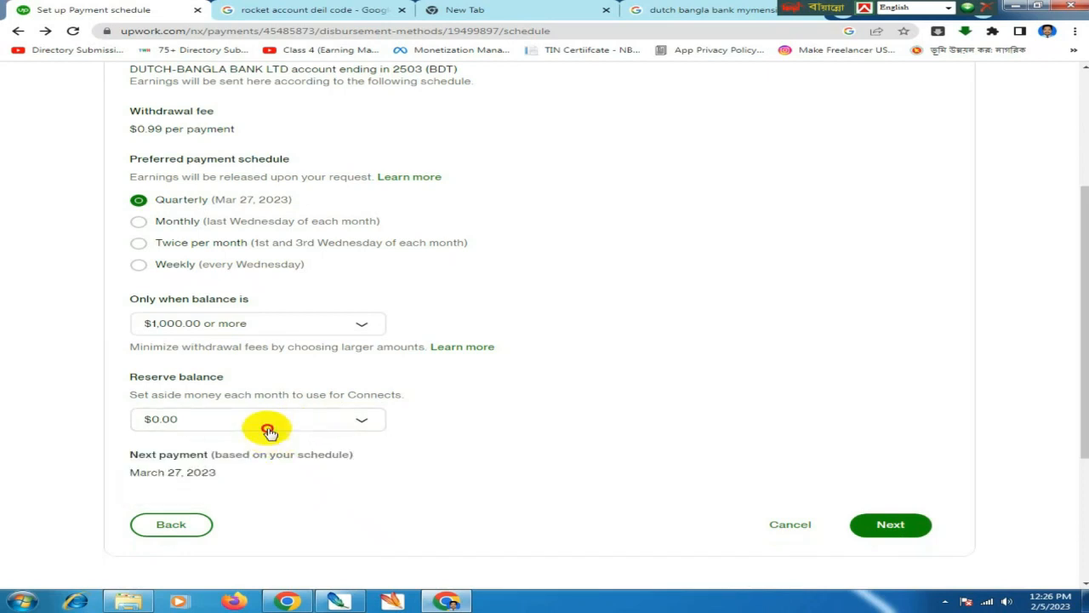
pyautogui.click(274, 426)
pyautogui.scroll(-1, 272, 460)
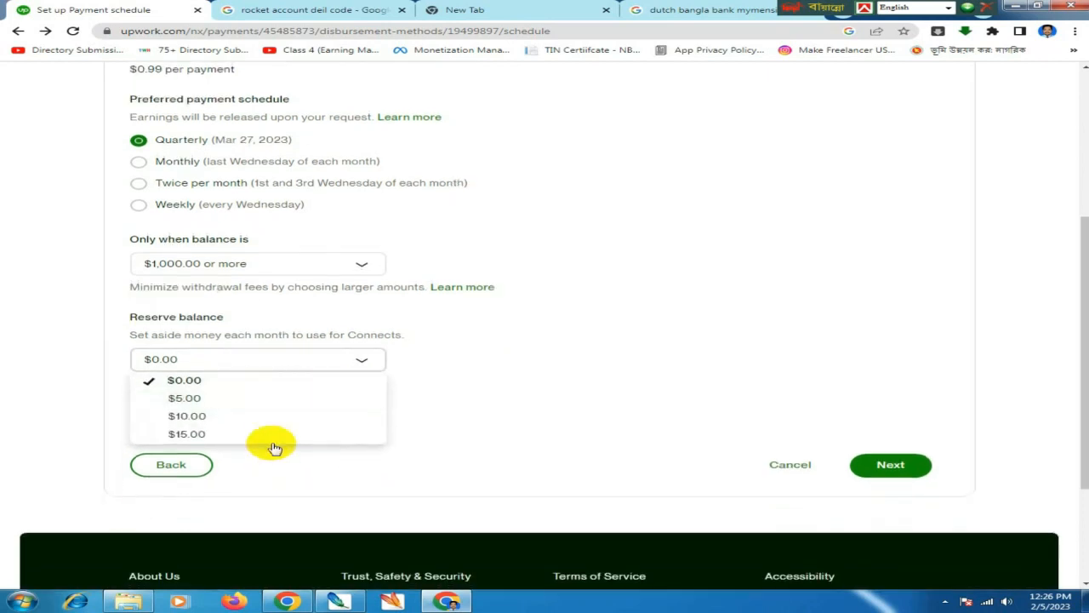
pyautogui.click(223, 384)
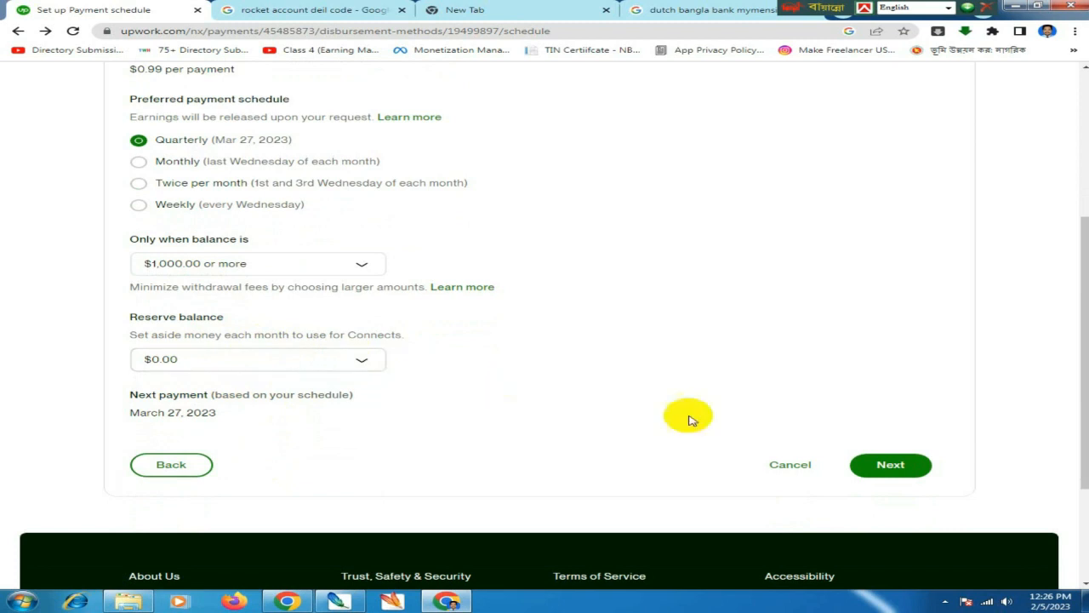
pyautogui.click(876, 467)
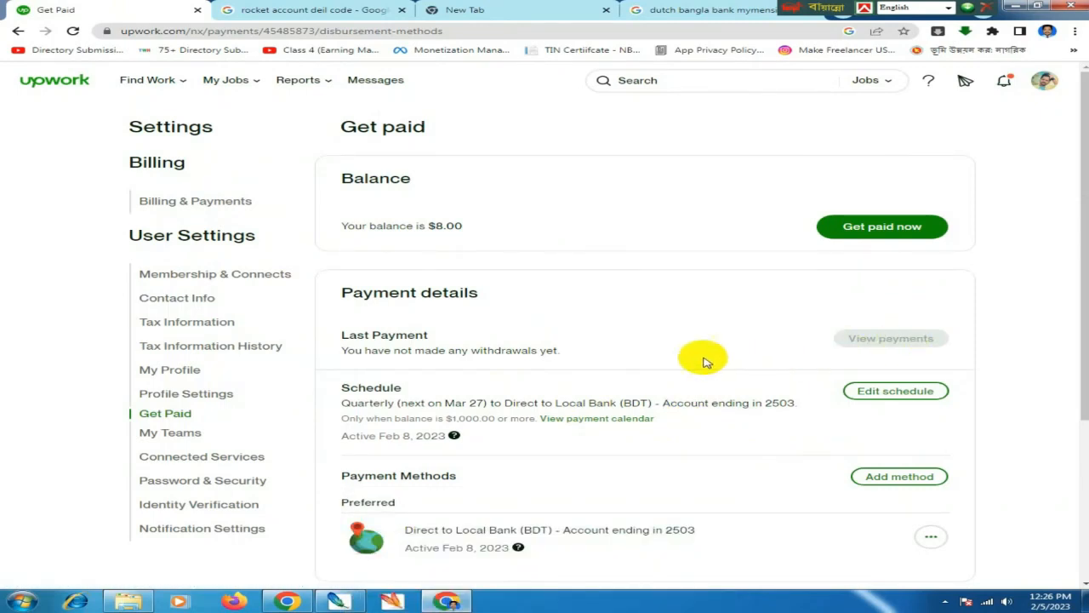
# - Show the help note beside 'Active Feb 8, 2023' explaining the 3-day activation wait
pyautogui.scroll(-1, 619, 425)
pyautogui.scroll(-1, 618, 425)
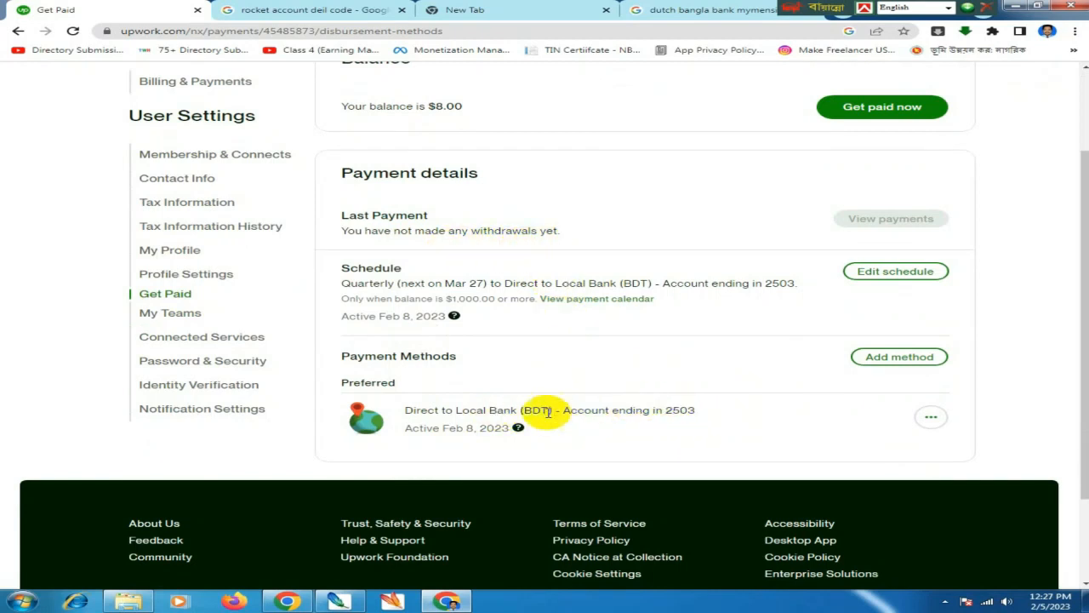
pyautogui.scroll(1, 469, 401)
pyautogui.scroll(-1, 548, 413)
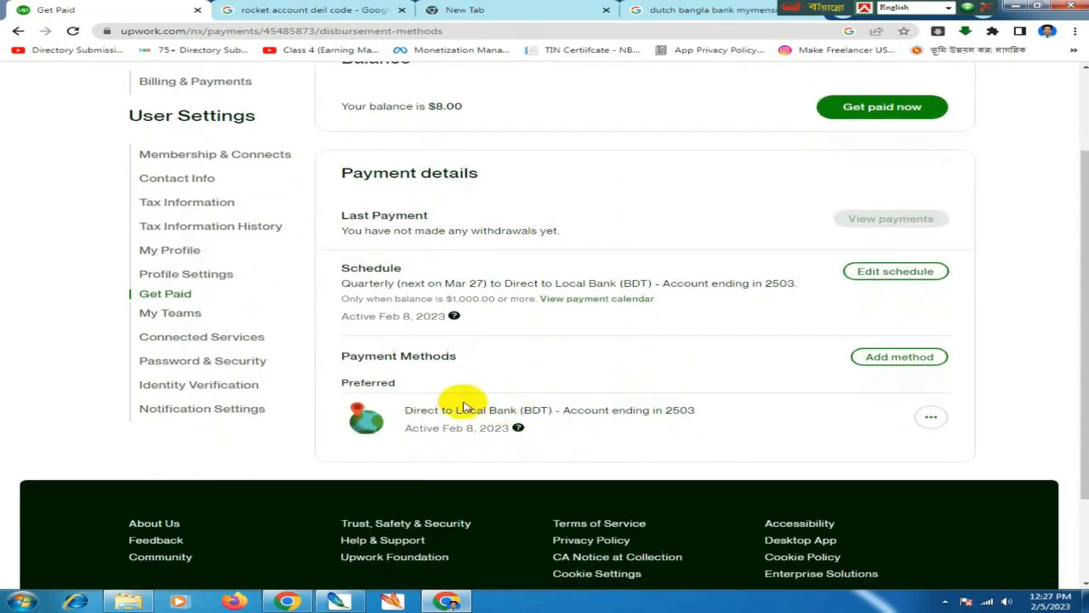
pyautogui.scroll(1, 492, 382)
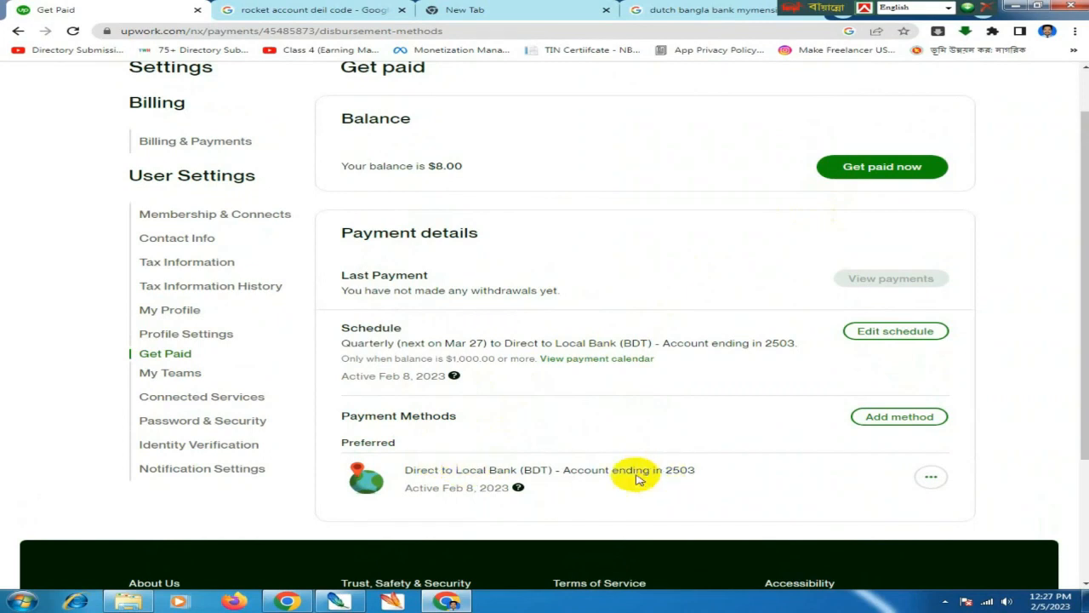
pyautogui.click(518, 489)
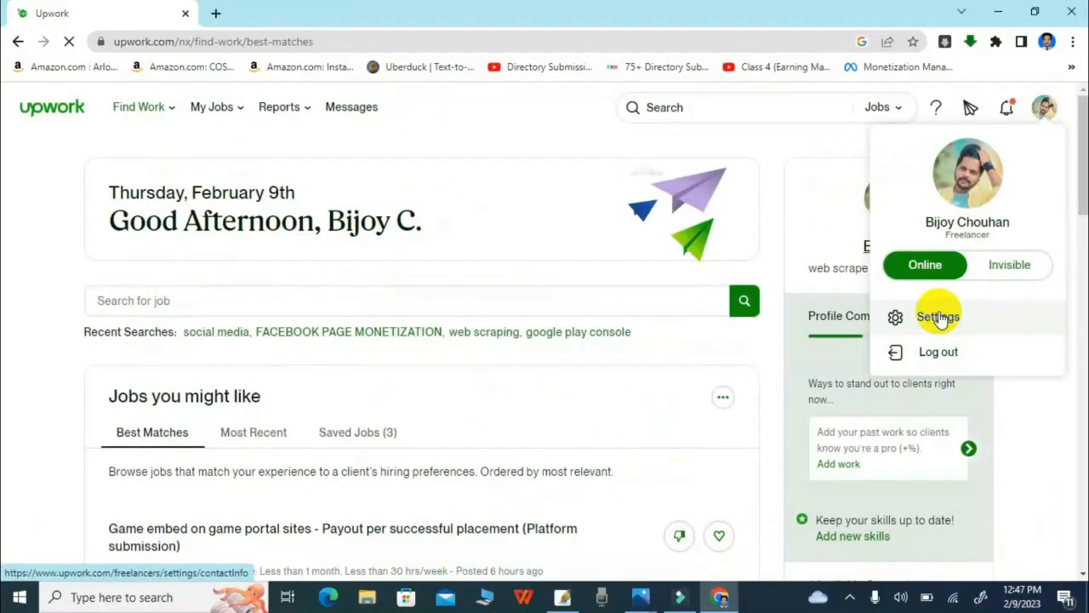
# - Go to Settings > Get Paid and view Payment Methods showing Direct to Local Bank (BDT) preferred
pyautogui.click(940, 317)
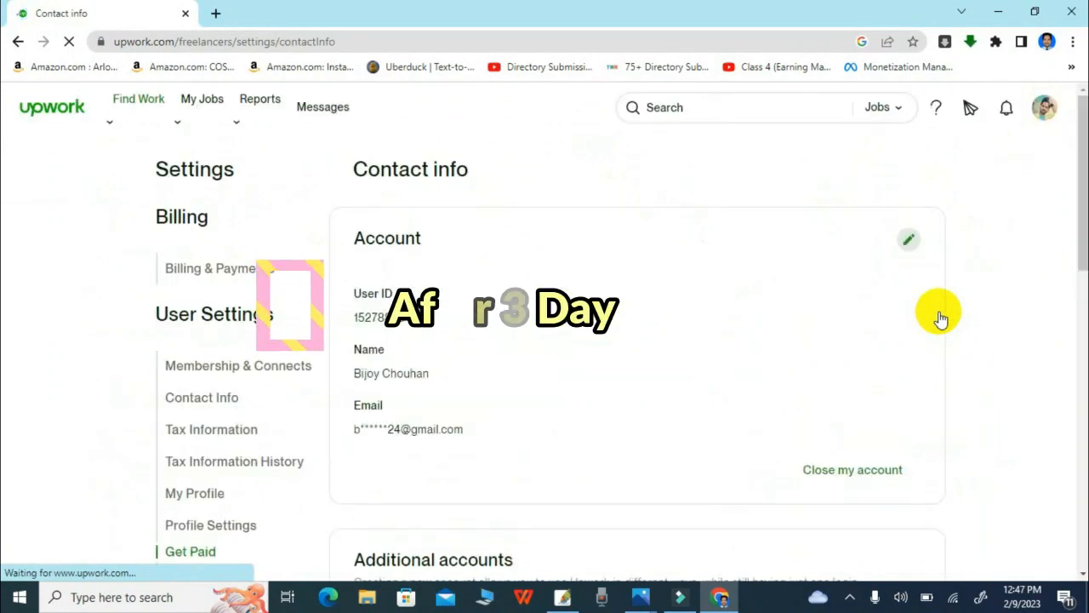
pyautogui.scroll(-2, 190, 417)
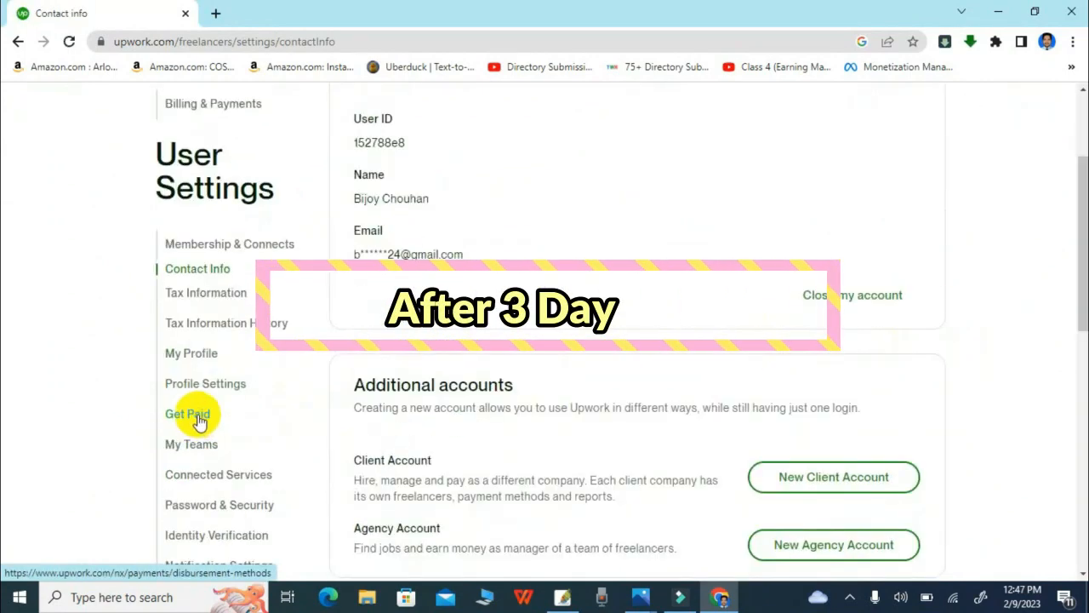
pyautogui.click(197, 416)
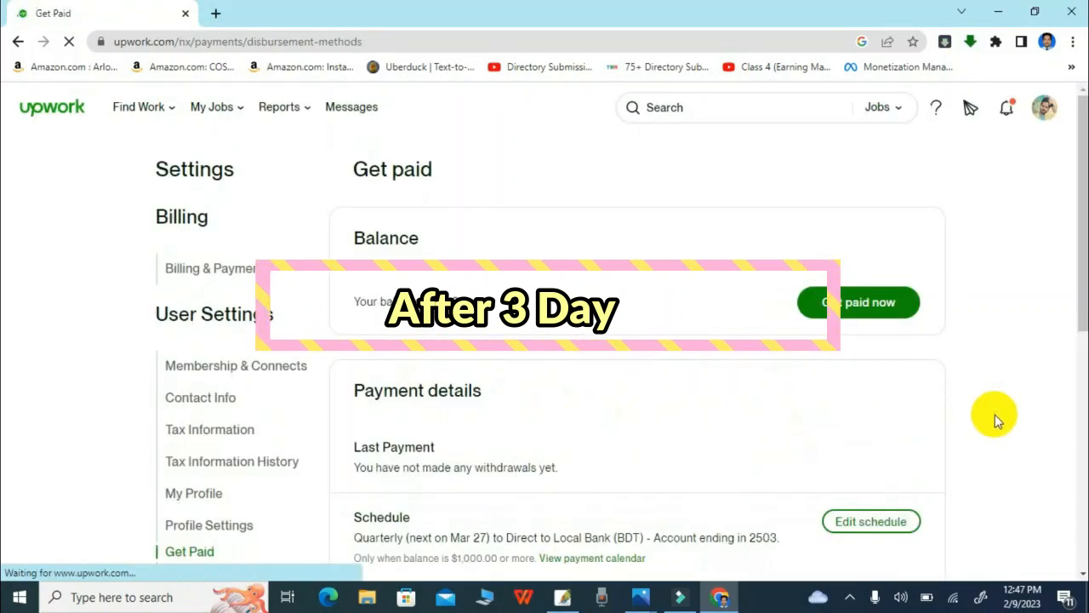
pyautogui.scroll(-3, 996, 417)
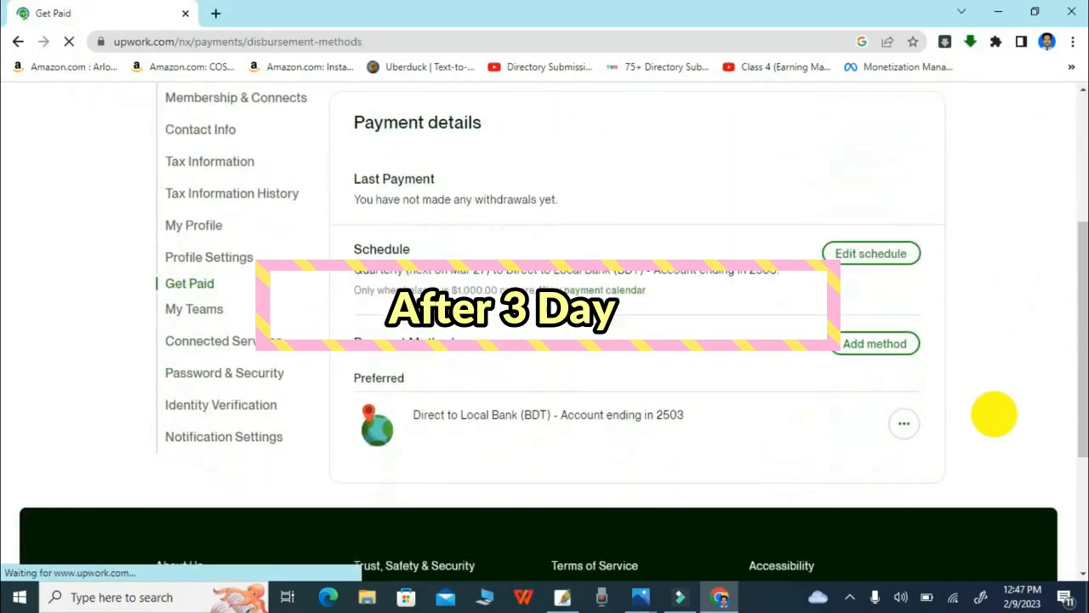